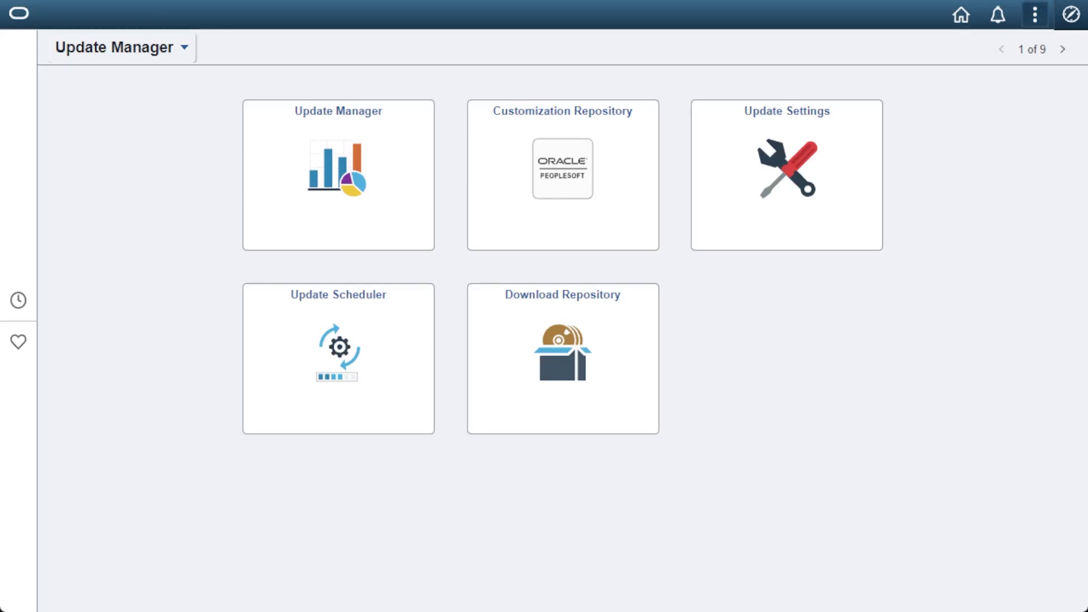
- Open the BI Pub Bursting Example page from the PT3 menu and load the run control for company GBI
click(1070, 15)
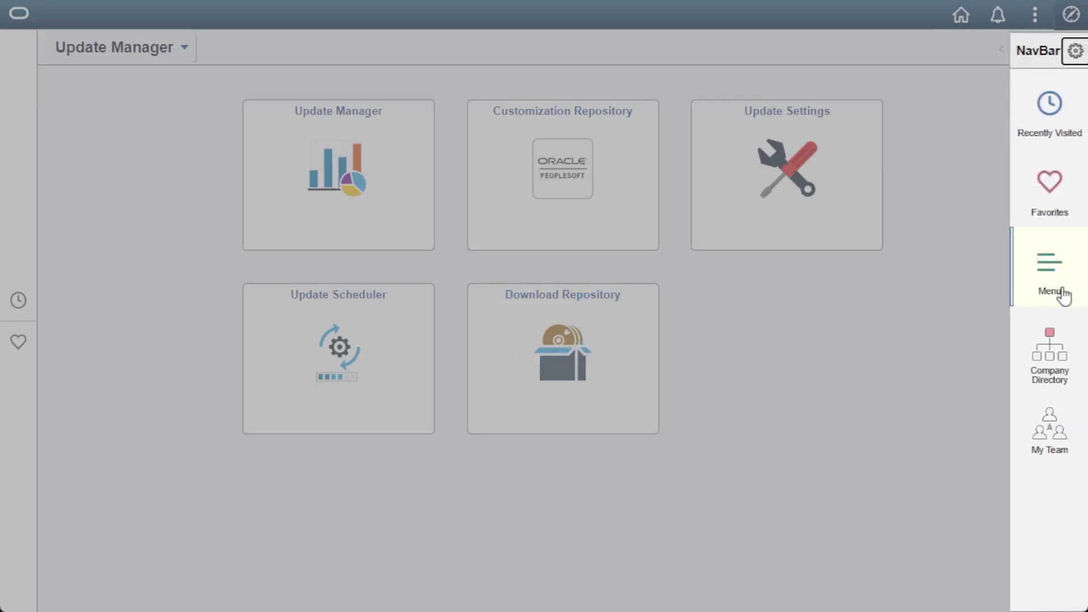
click(1064, 286)
click(975, 367)
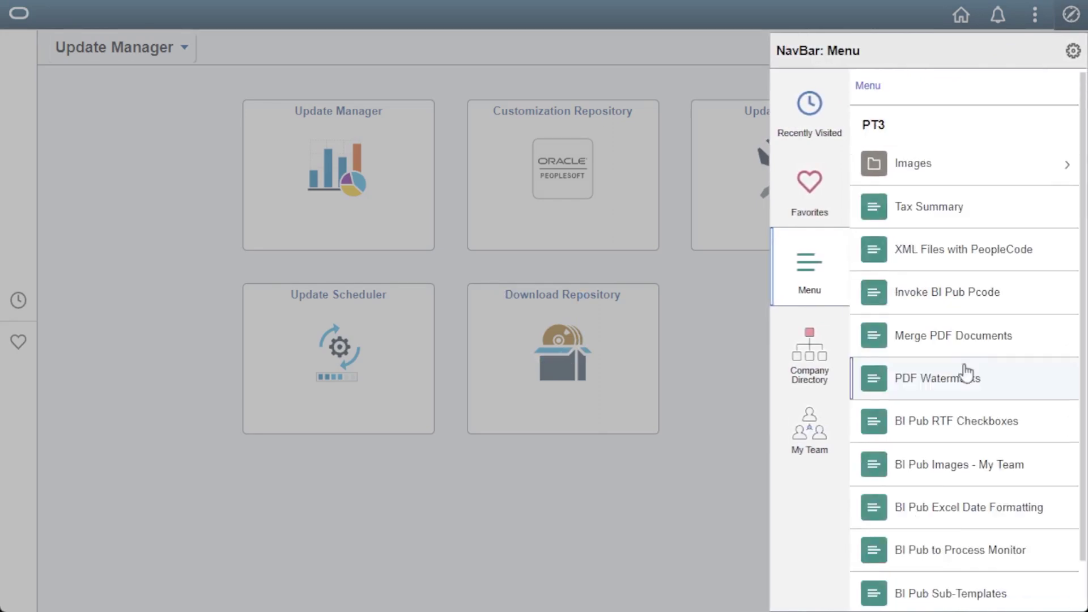
click(951, 589)
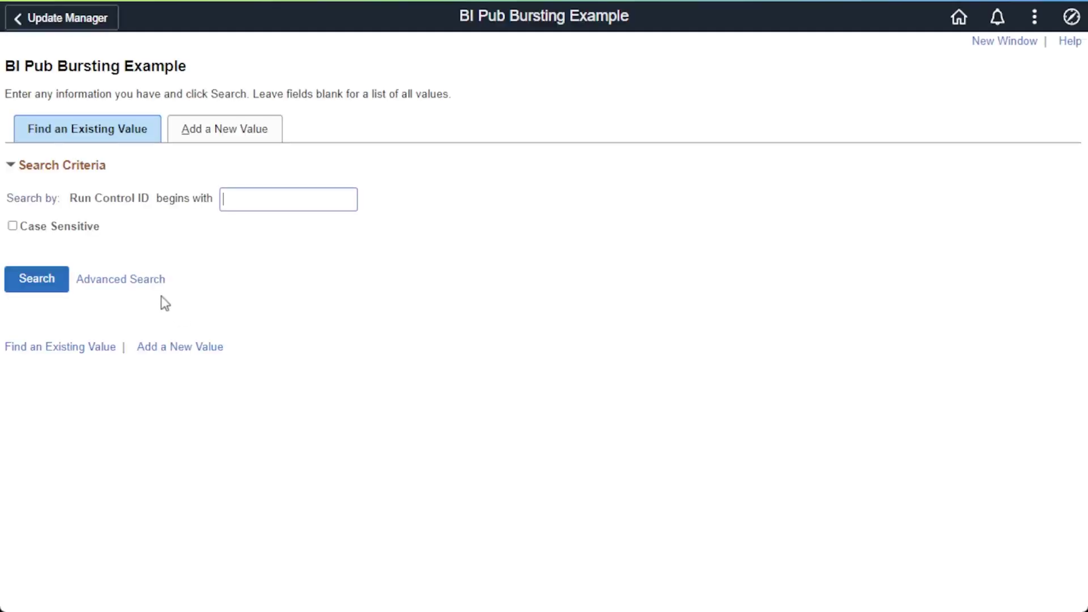
click(62, 280)
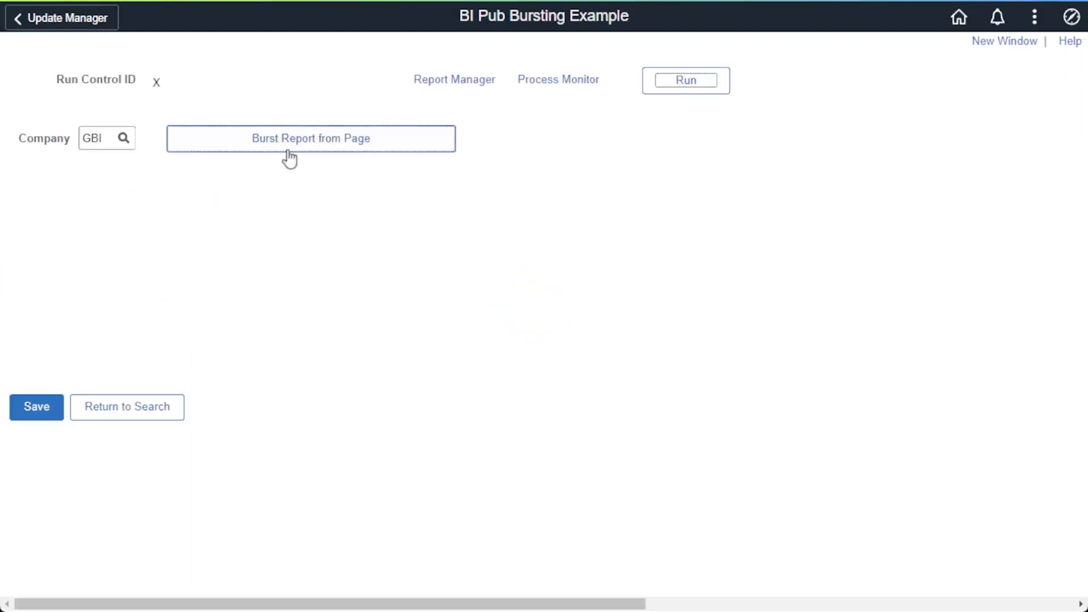
click(107, 138)
drag(107, 137, 54, 145)
click(112, 188)
- Run the bursting report and refresh Process Monitor until process 439922 shows Success and Posted
click(665, 86)
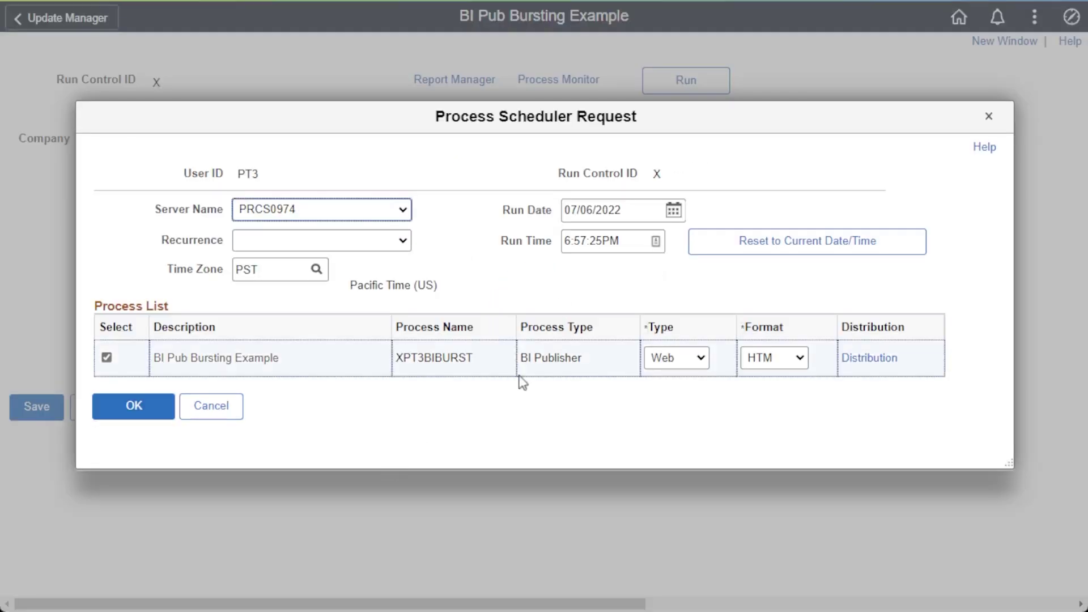
click(141, 409)
click(575, 81)
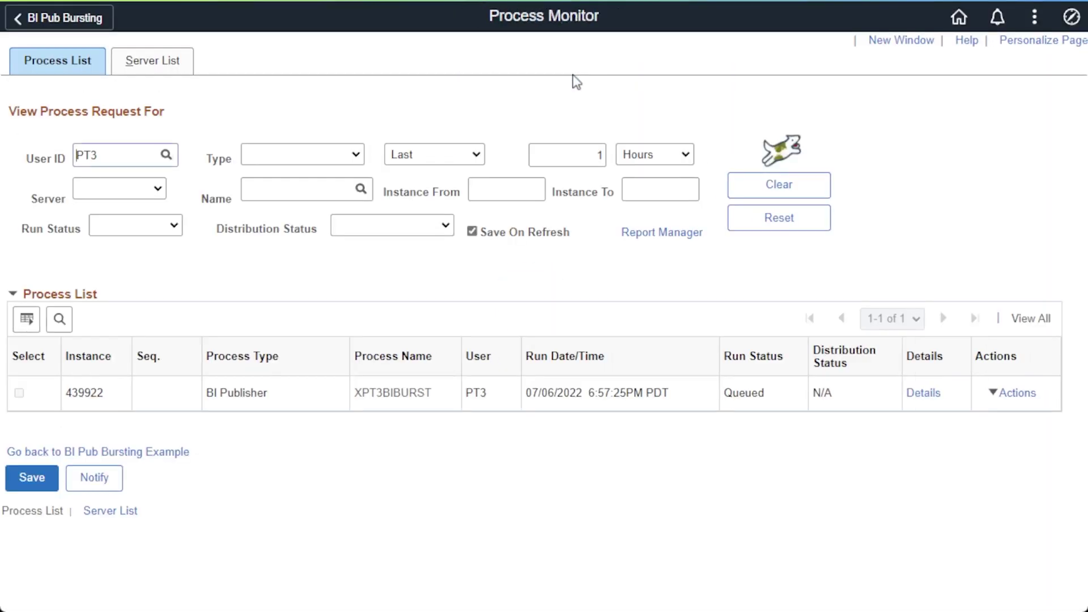
click(781, 150)
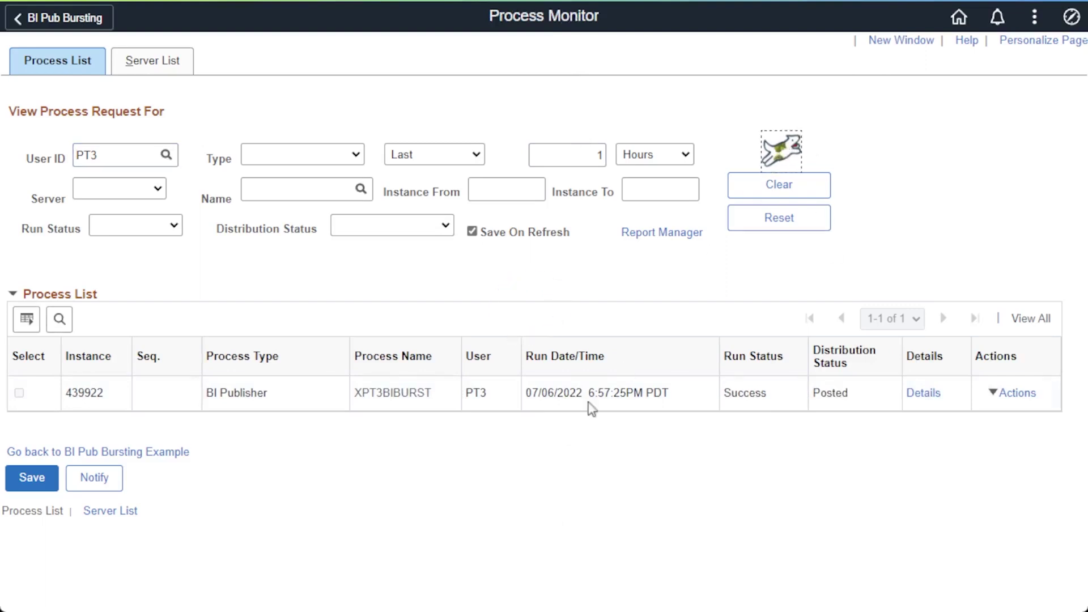
click(145, 452)
- Filter Report Manager to reports created in the last 1 hour
click(469, 81)
click(637, 179)
click(651, 219)
click(553, 145)
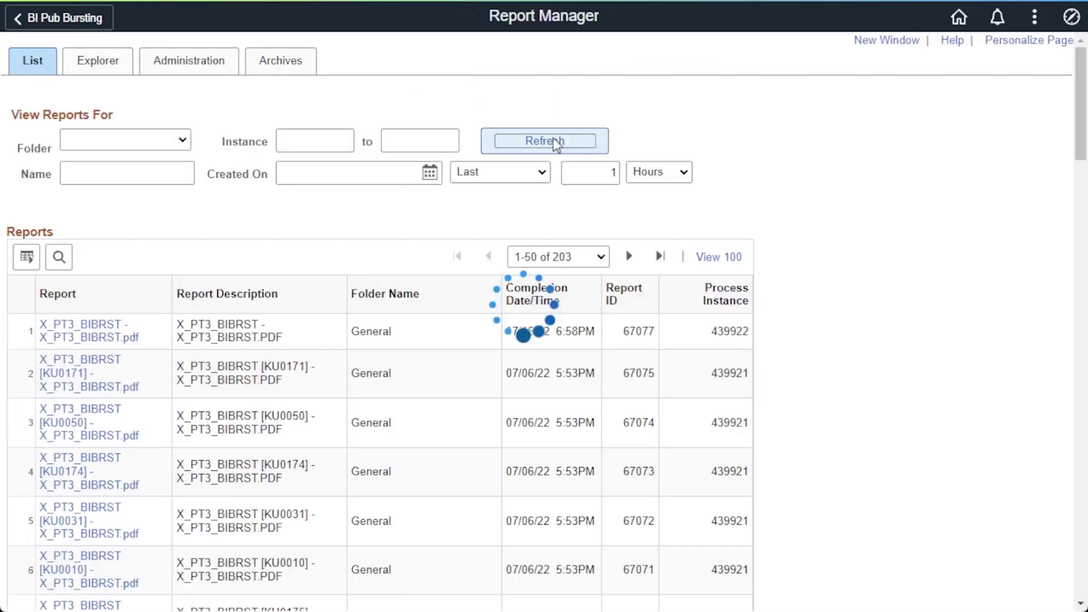
- Open the X_PT3_BIBRST PDF and scroll through its 33 employee training pages
click(109, 335)
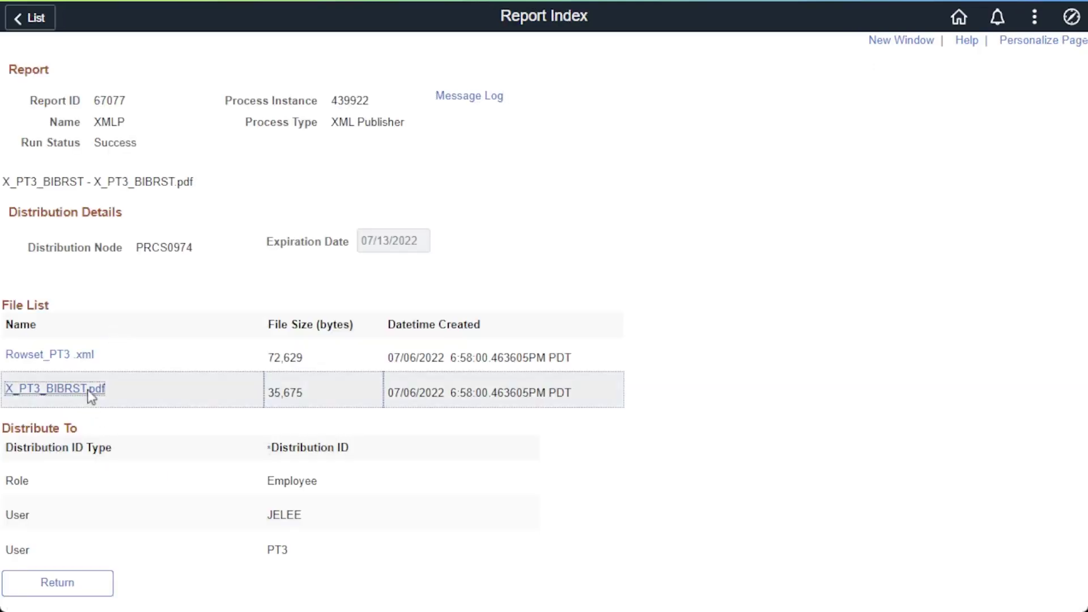
click(88, 389)
scroll(170, 380, down, 15)
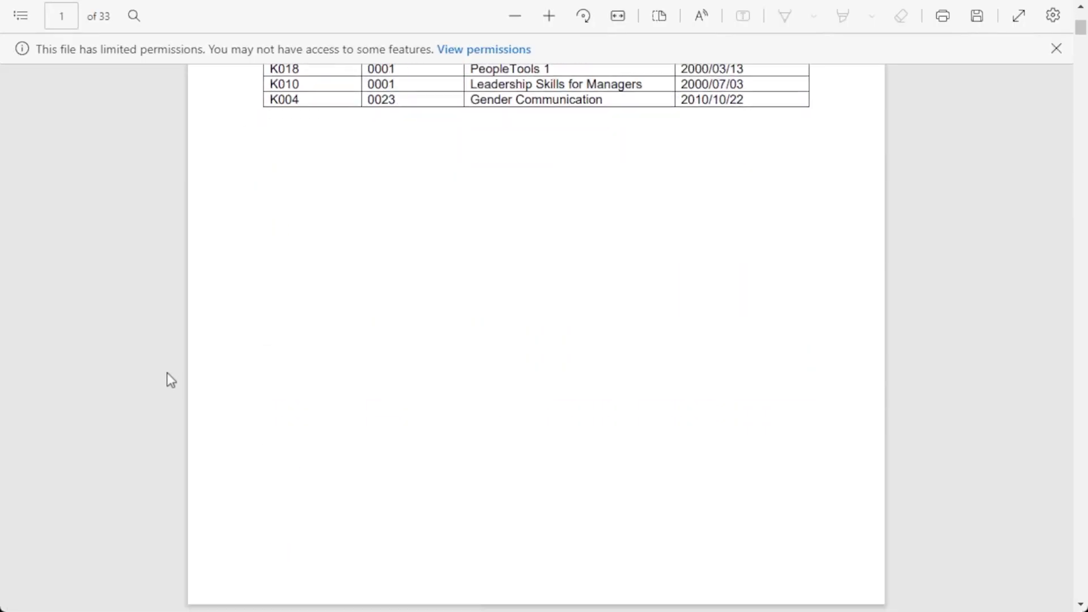
scroll(171, 380, down, 10)
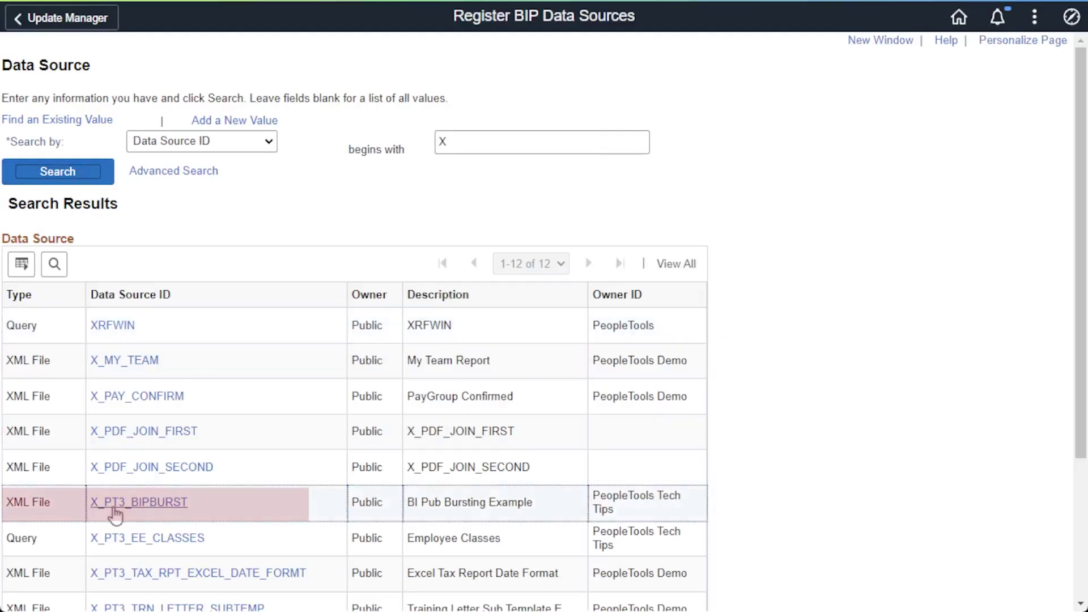
- Review the X_PT3_BIPBURST data source, then the X_PT3_BIBRST report definition
click(119, 503)
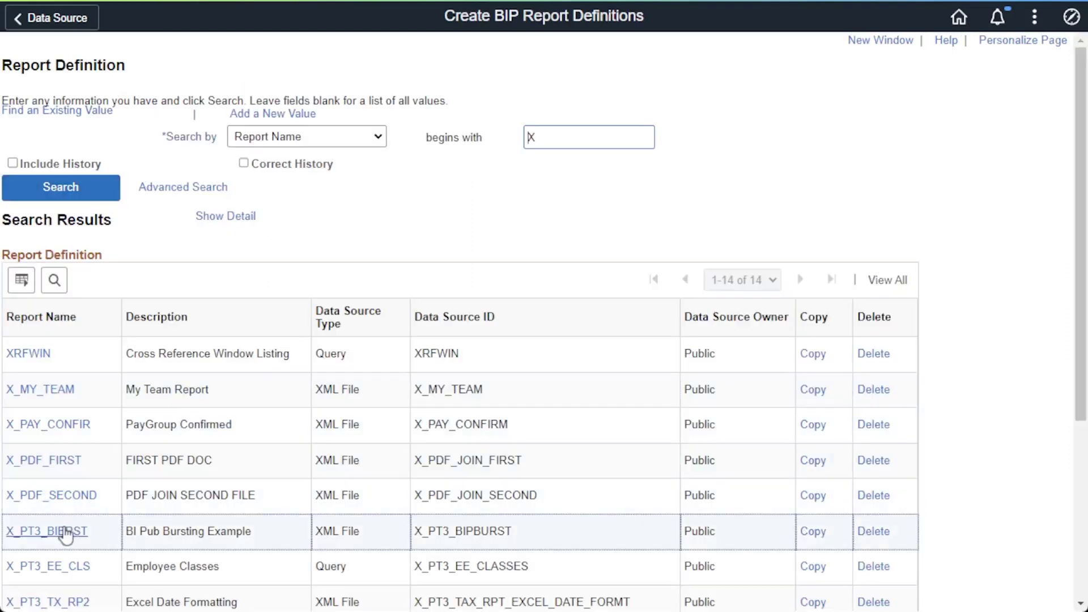
click(65, 532)
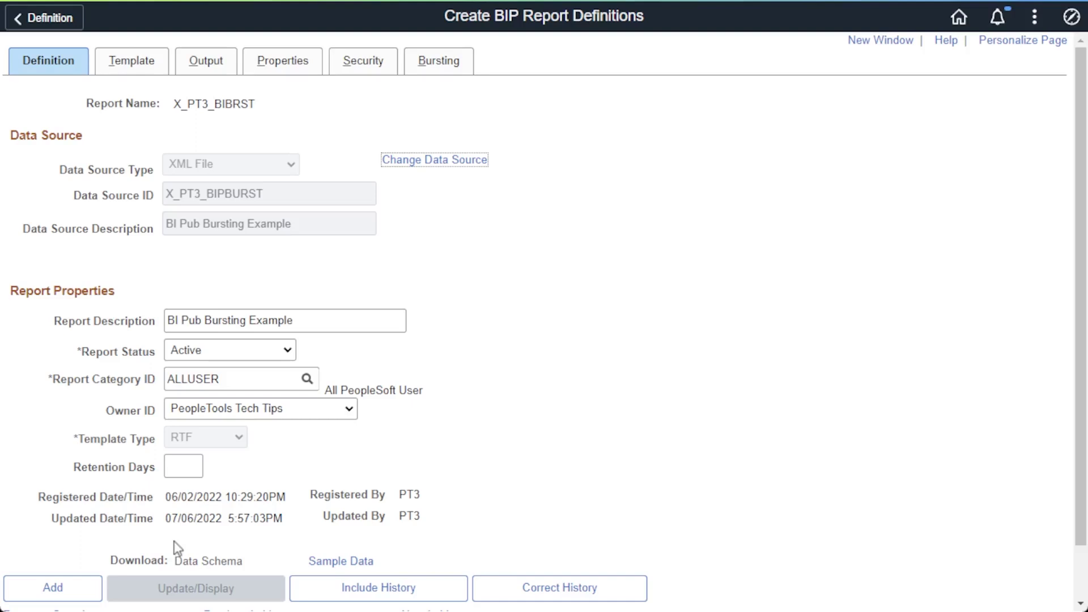
scroll(187, 275, down, 1)
scroll(170, 289, up, 1)
scroll(149, 297, down, 1)
scroll(136, 255, up, 1)
- Step through the report's three templates, then check its PDF output and bursting settings
click(122, 59)
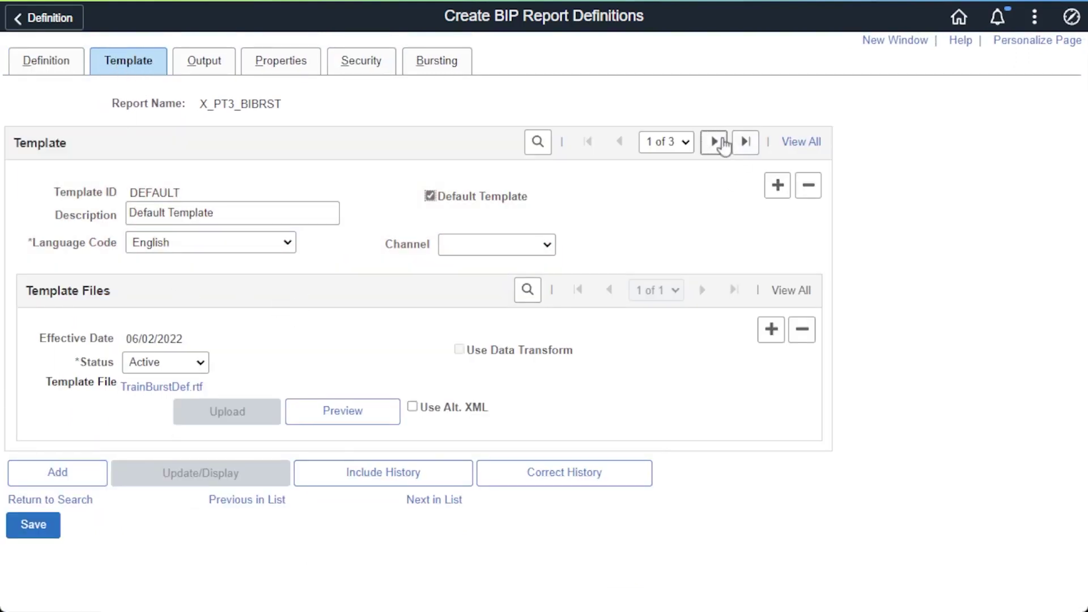
click(717, 143)
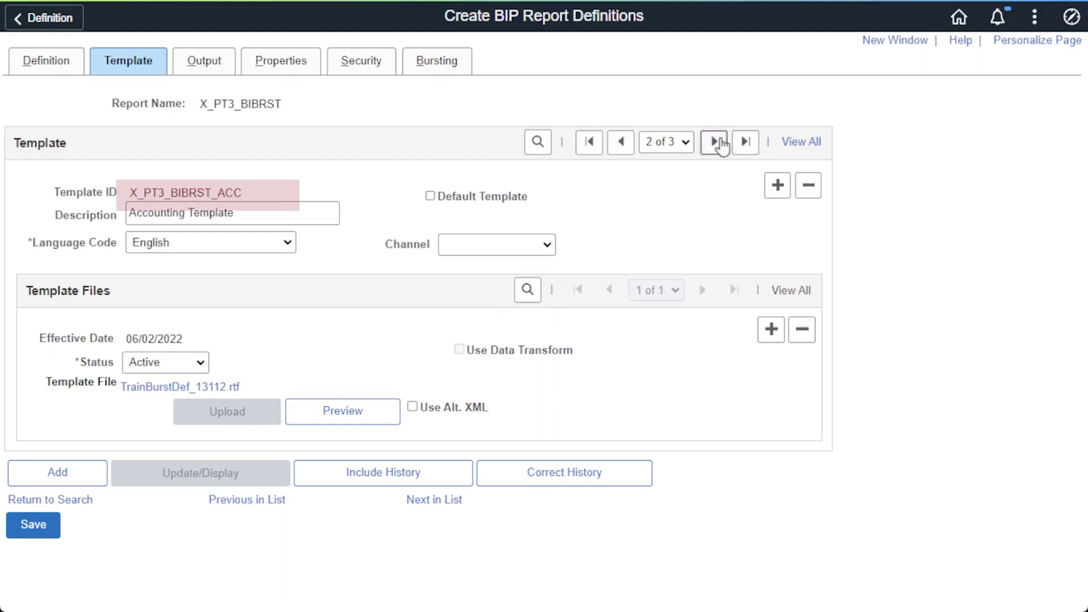
click(718, 141)
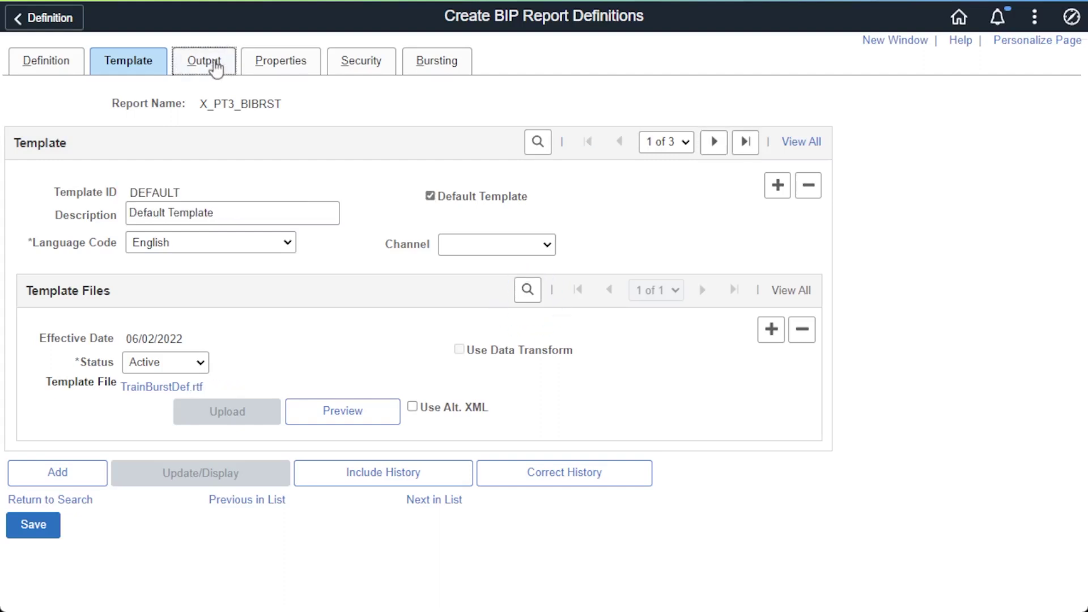
click(214, 65)
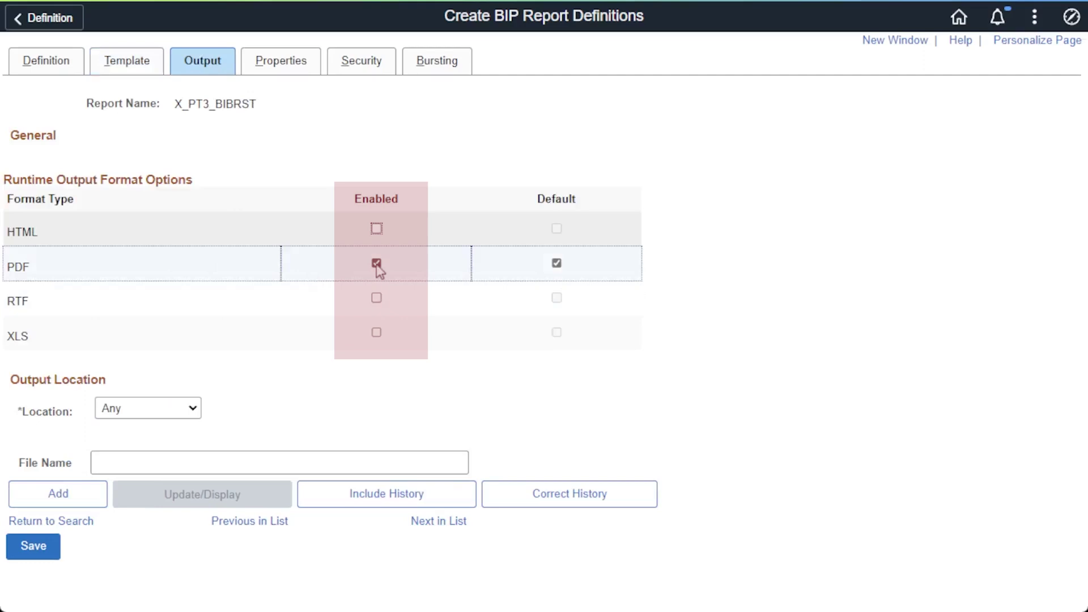
click(422, 67)
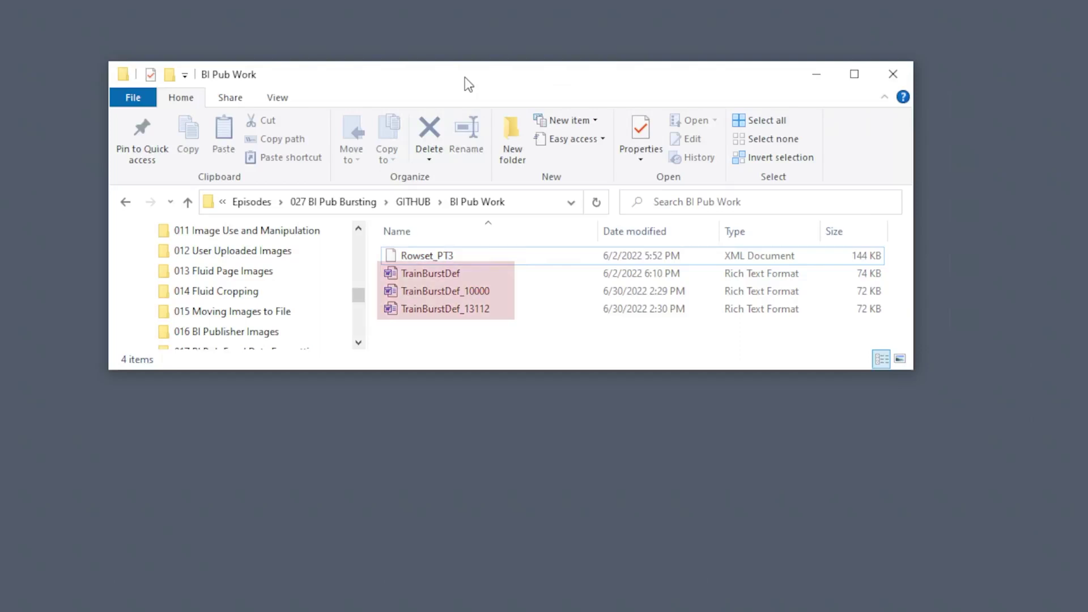
- Open the Rowset_PT3 sample data file in Microsoft Edge
click(434, 255)
right_click(434, 254)
mouse_move(601, 404)
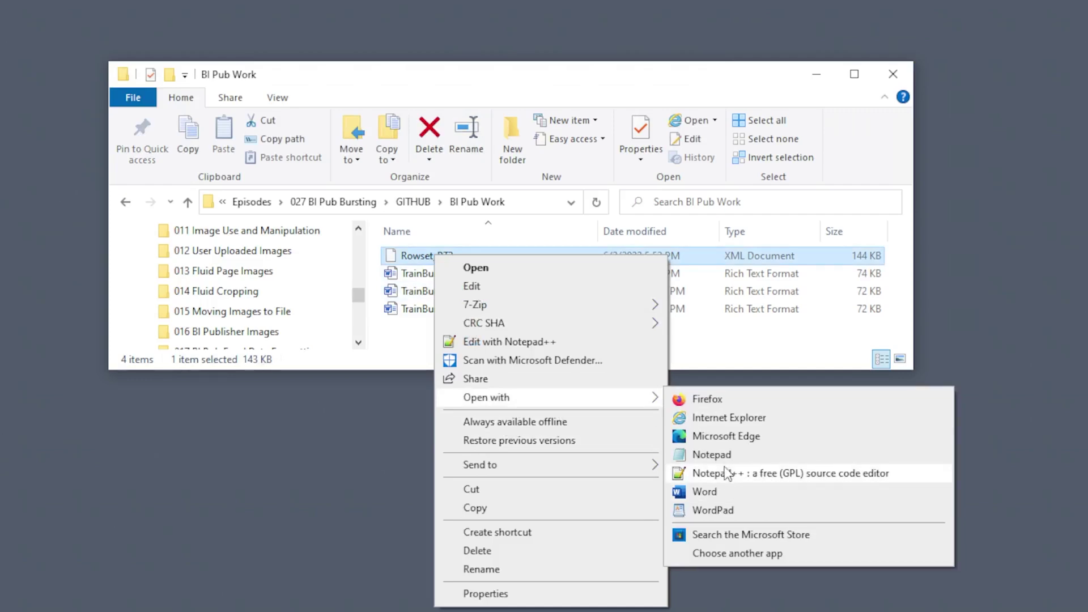
click(727, 439)
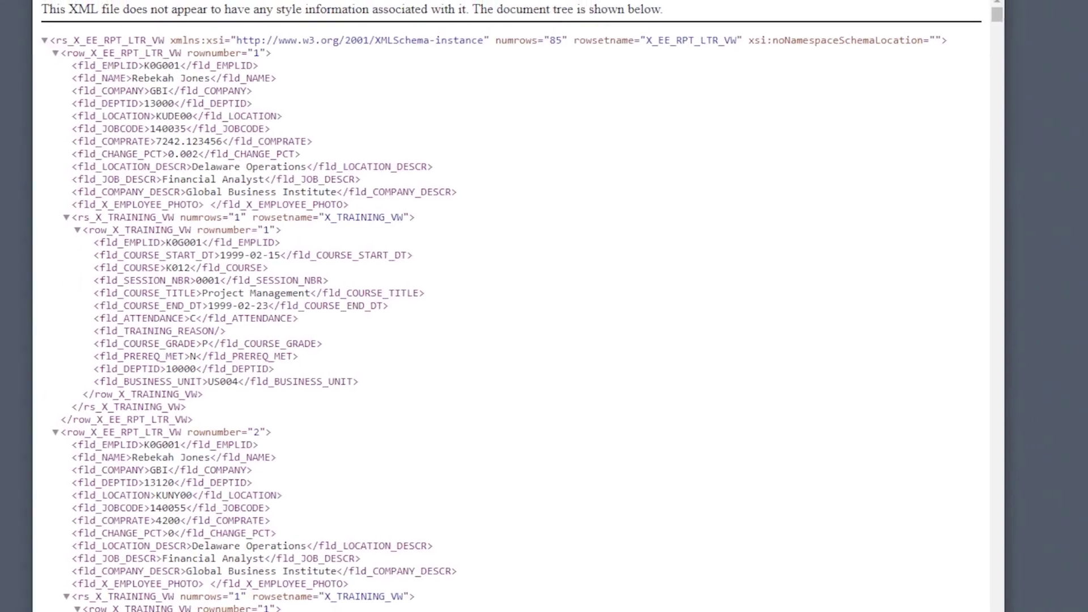
- Highlight record 1's employee fields and record 5's nested training row fields in the XML
scroll(646, 262, down, 8)
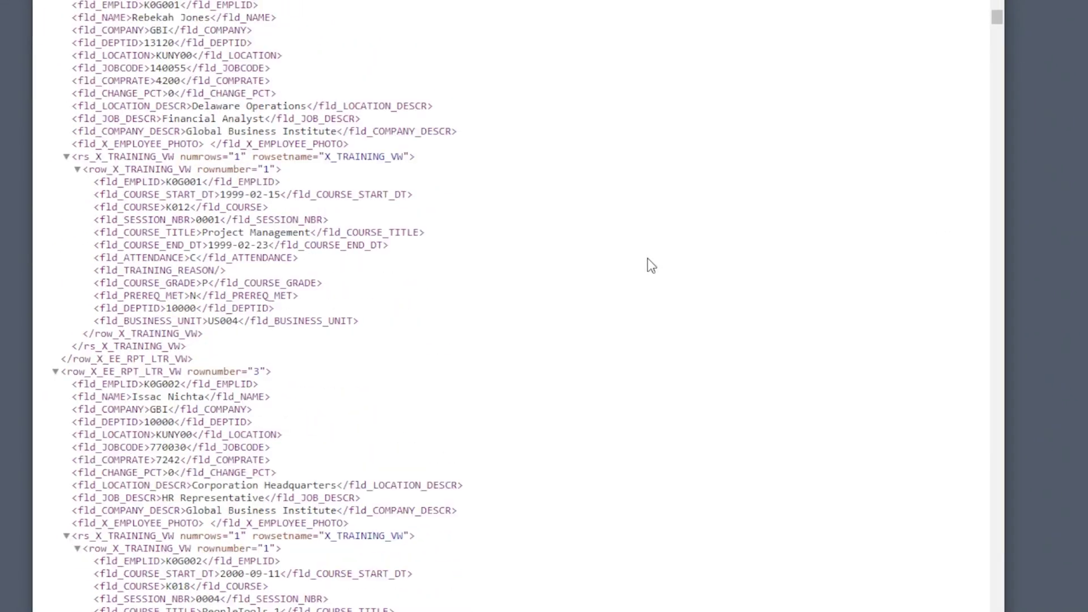
scroll(646, 262, up, 8)
drag(67, 57, 95, 391)
scroll(251, 360, down, 15)
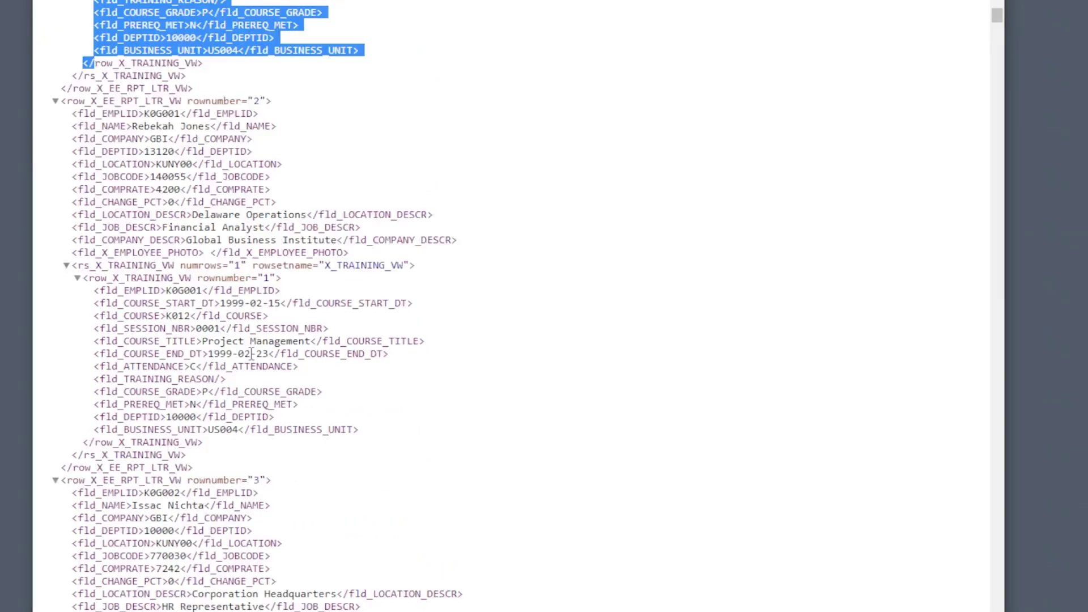
scroll(251, 360, down, 10)
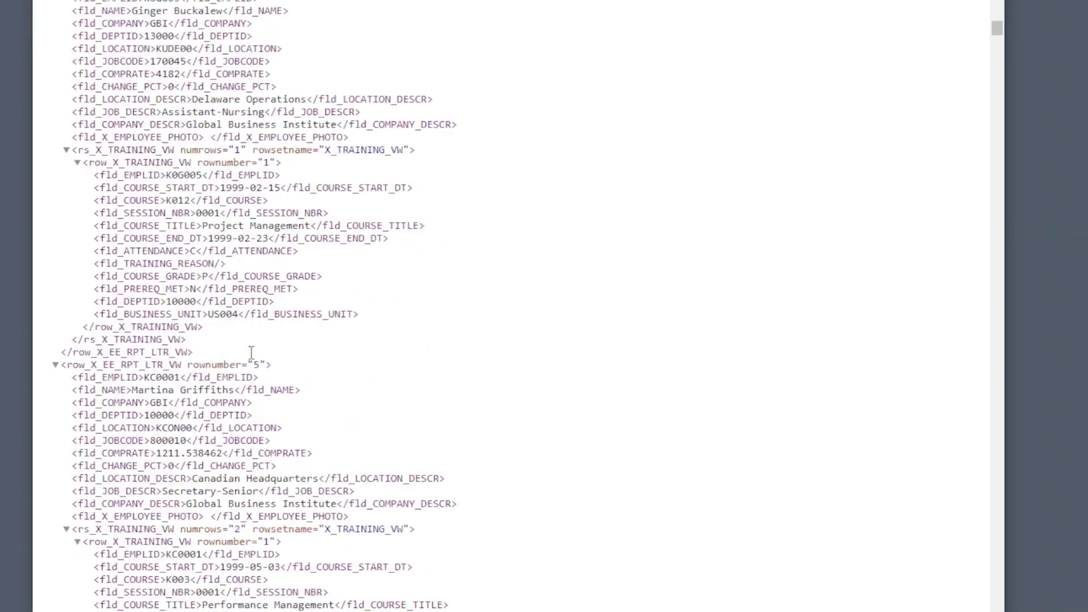
drag(100, 336, 108, 482)
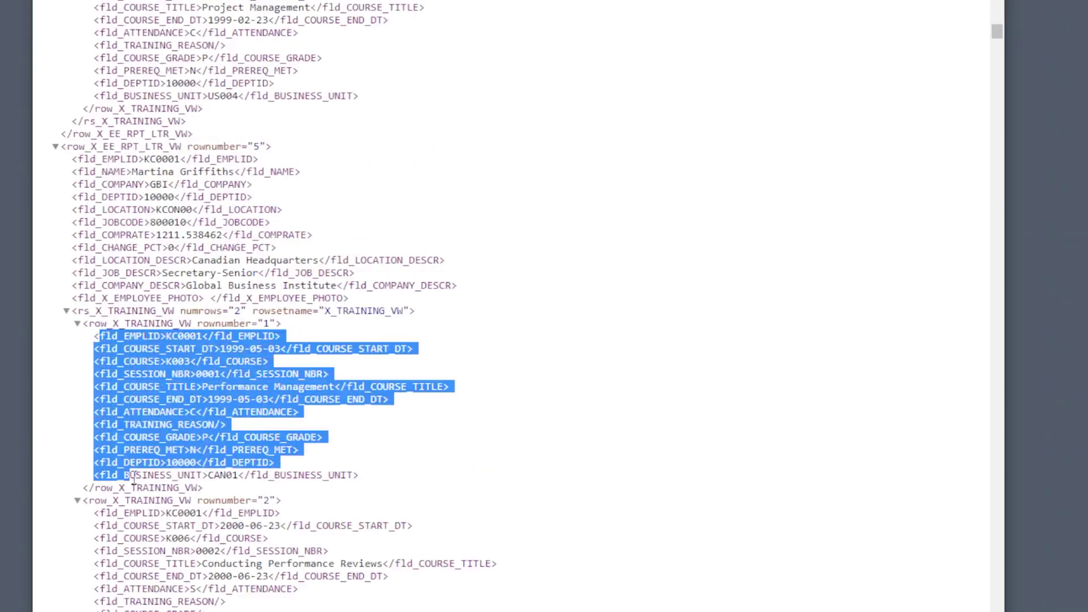
drag(103, 538, 170, 609)
click(455, 317)
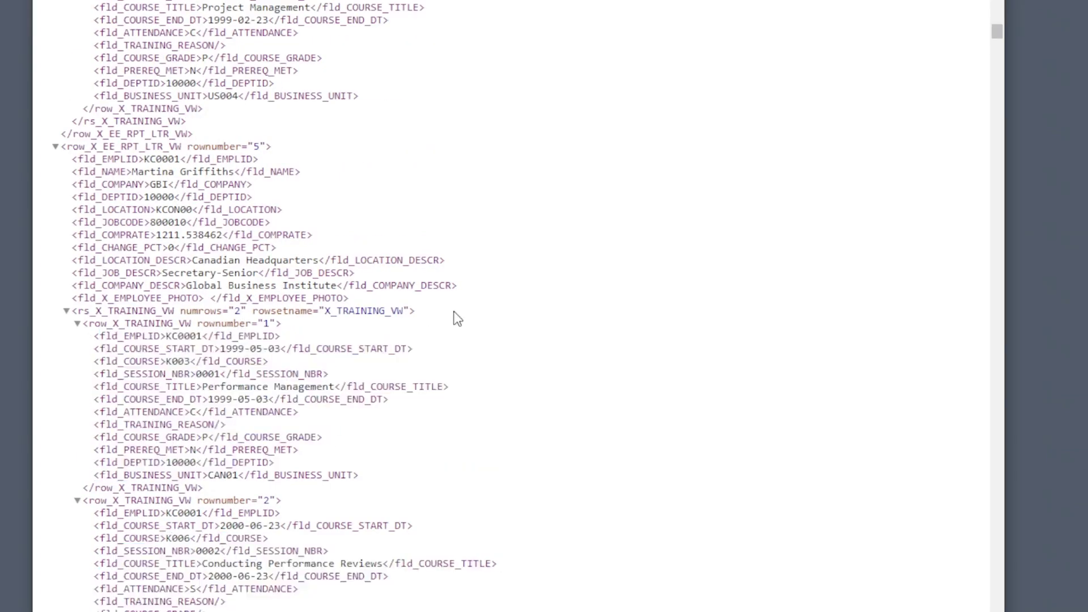
key(alt+Tab)
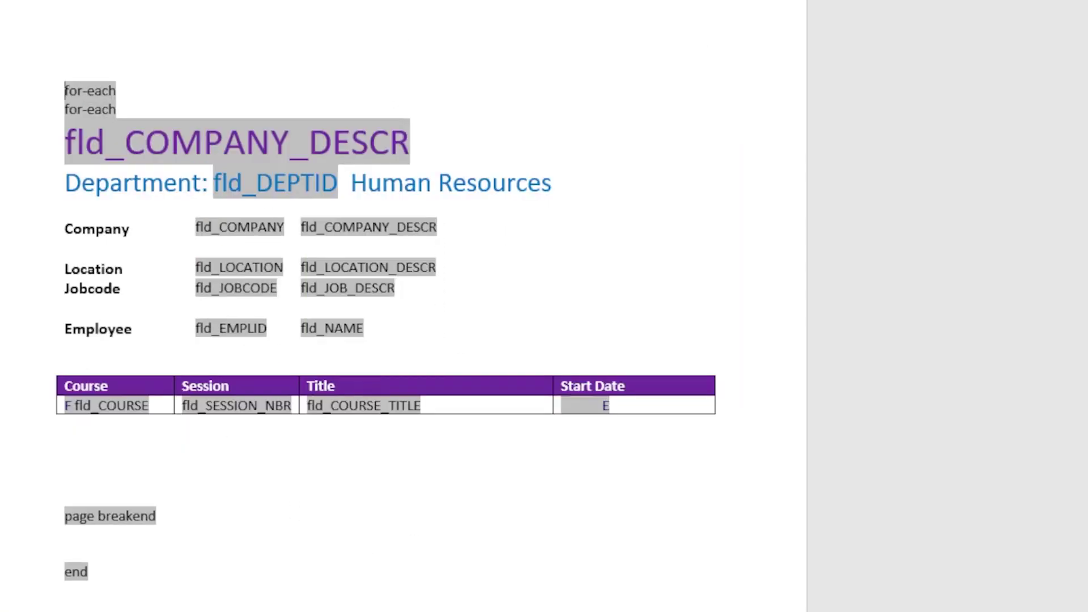
key(alt+Tab)
key(alt+Tab)
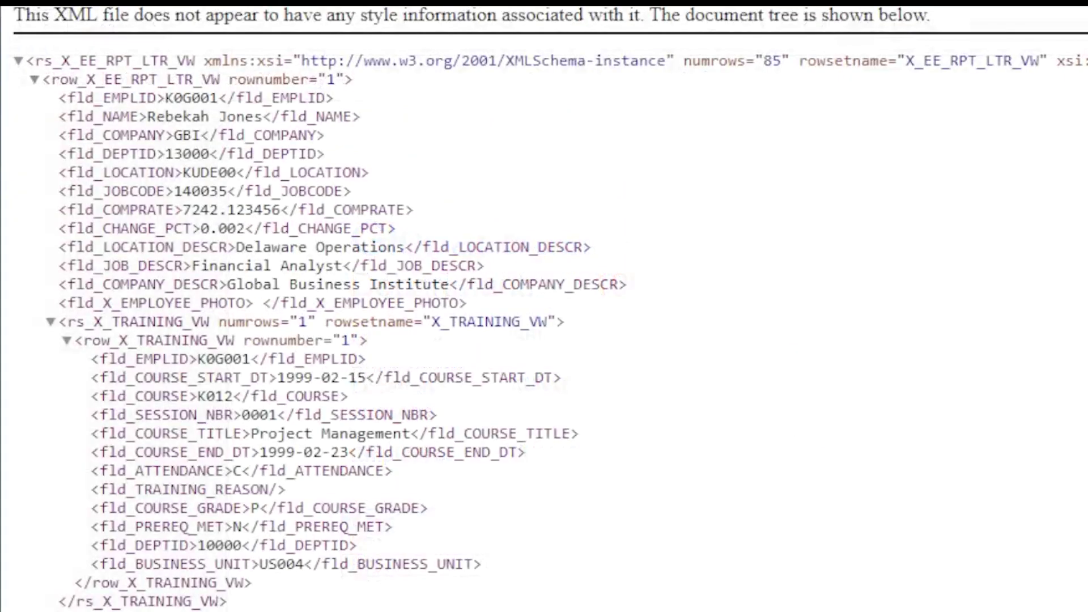
drag(59, 93, 185, 306)
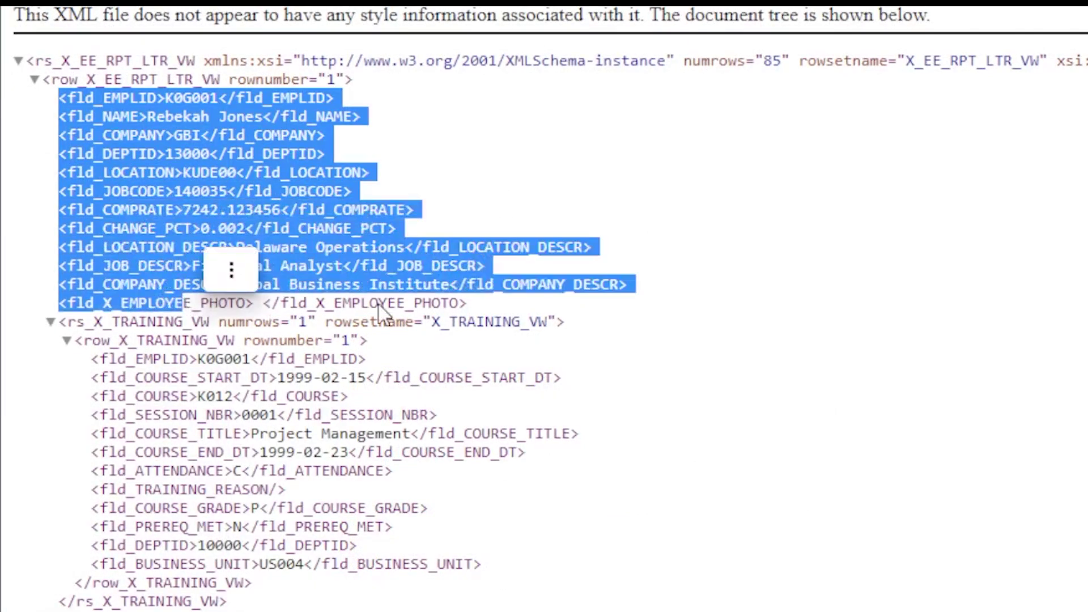
click(431, 313)
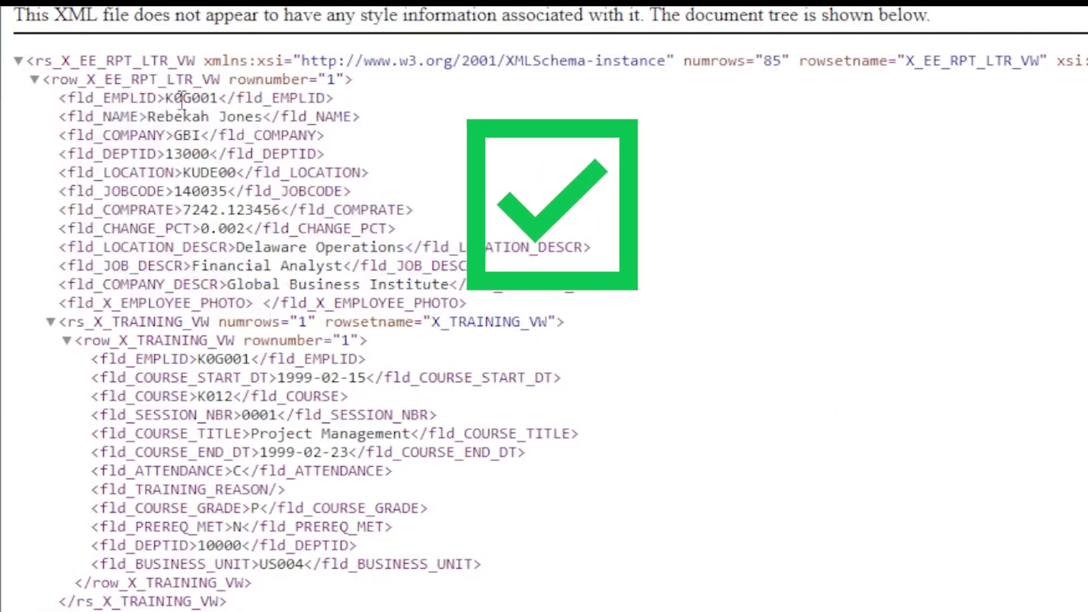
drag(99, 359, 296, 593)
- Search report definitions starting with X and open X_PT3_BIBRST
right_click(296, 592)
click(512, 460)
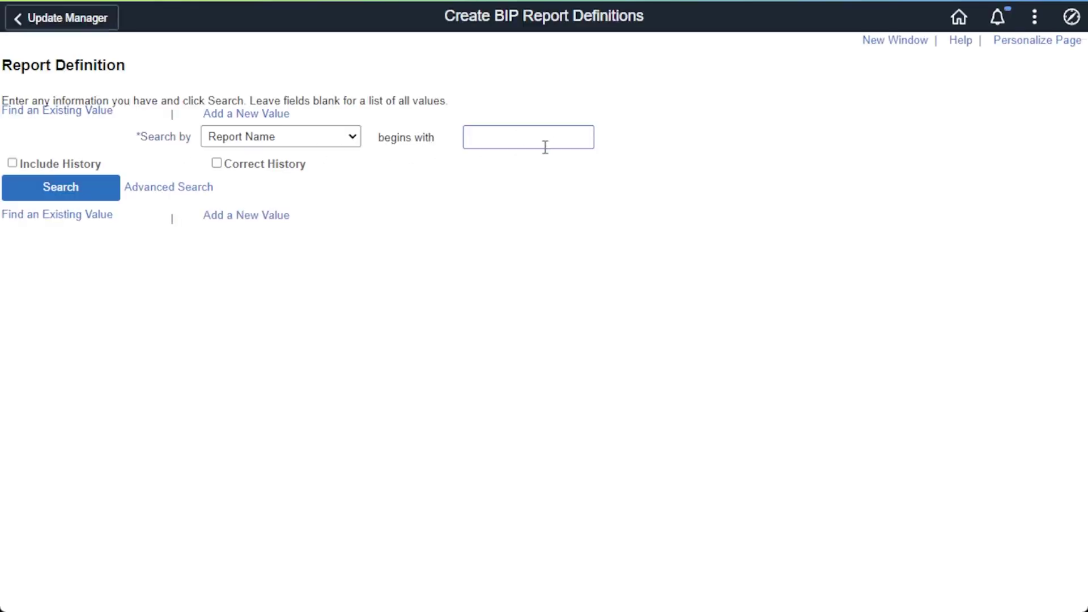
text(X)
click(79, 192)
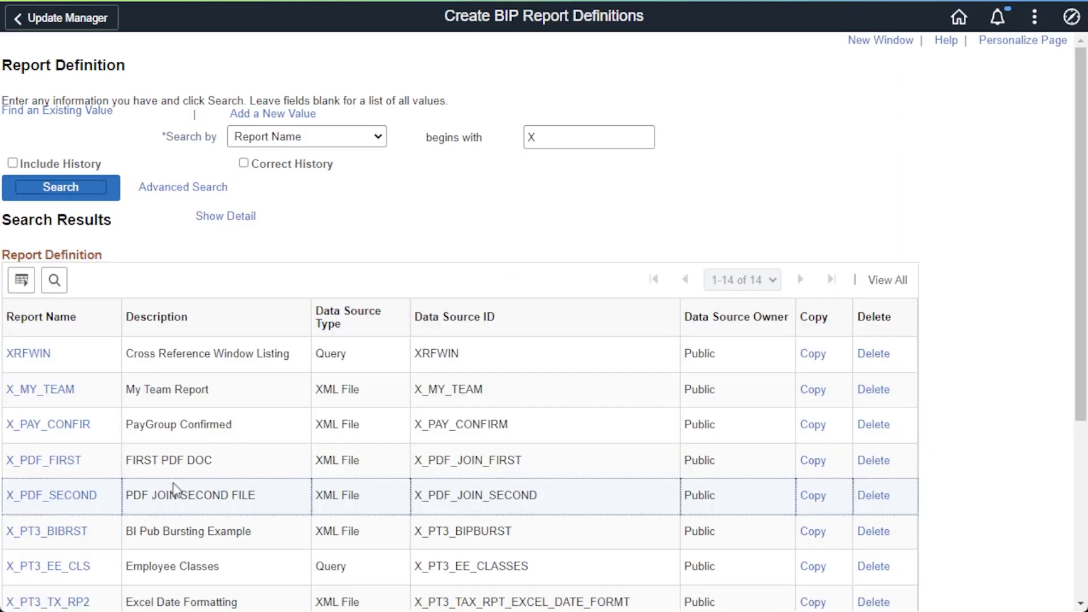
click(69, 531)
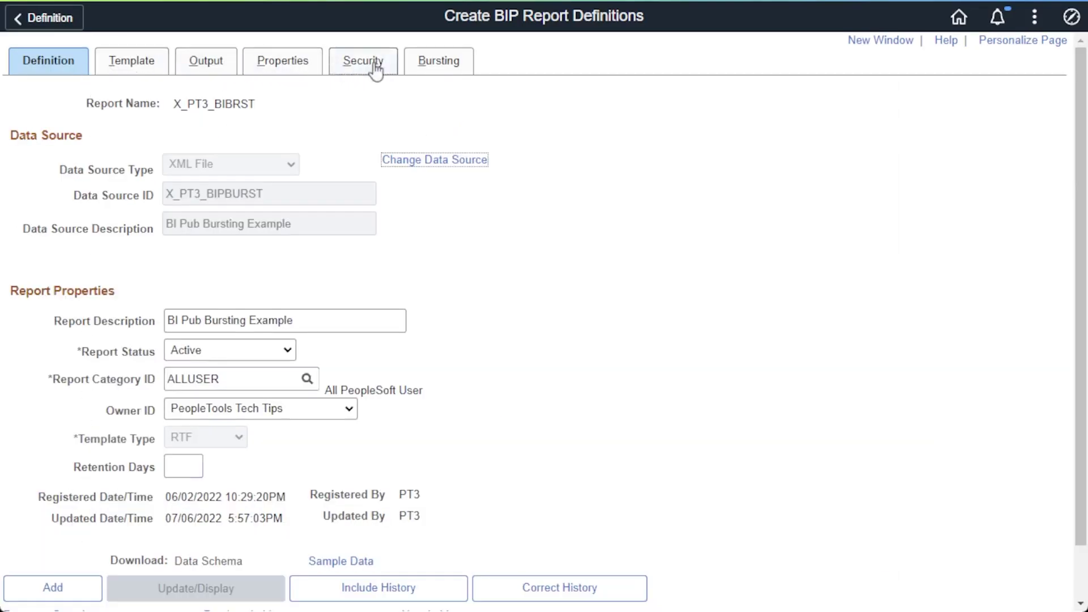
- Set the report's Burst by field to fld_DEPTID and save
click(437, 65)
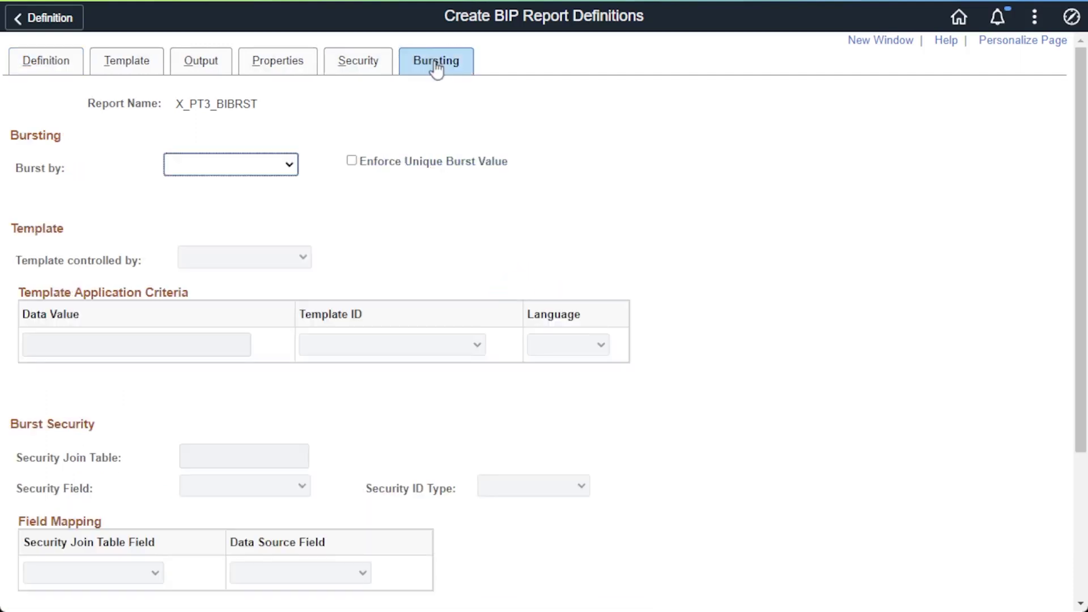
click(285, 166)
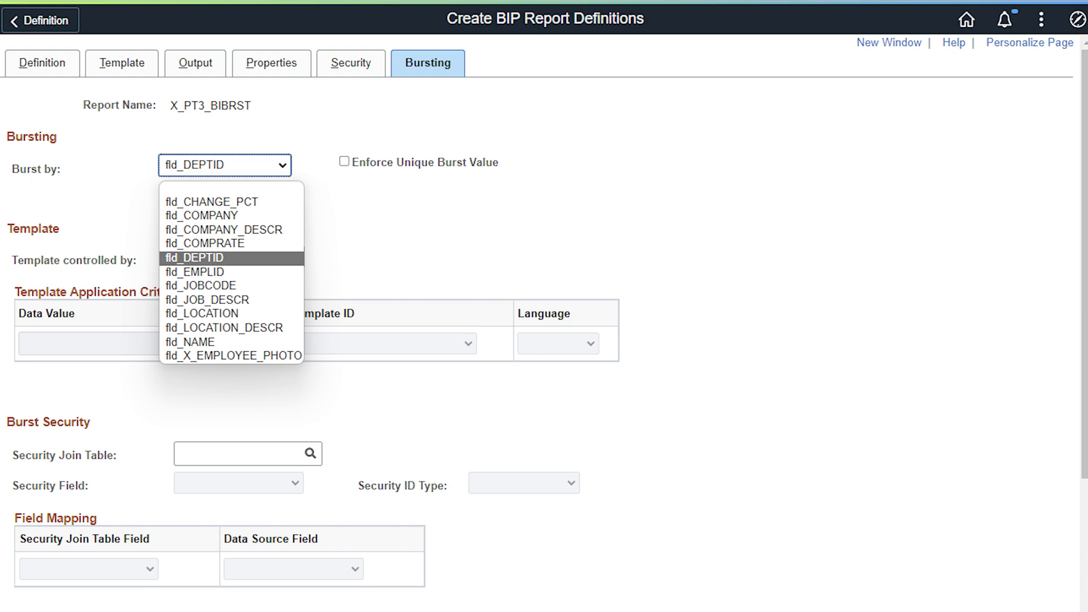
click(200, 260)
click(127, 219)
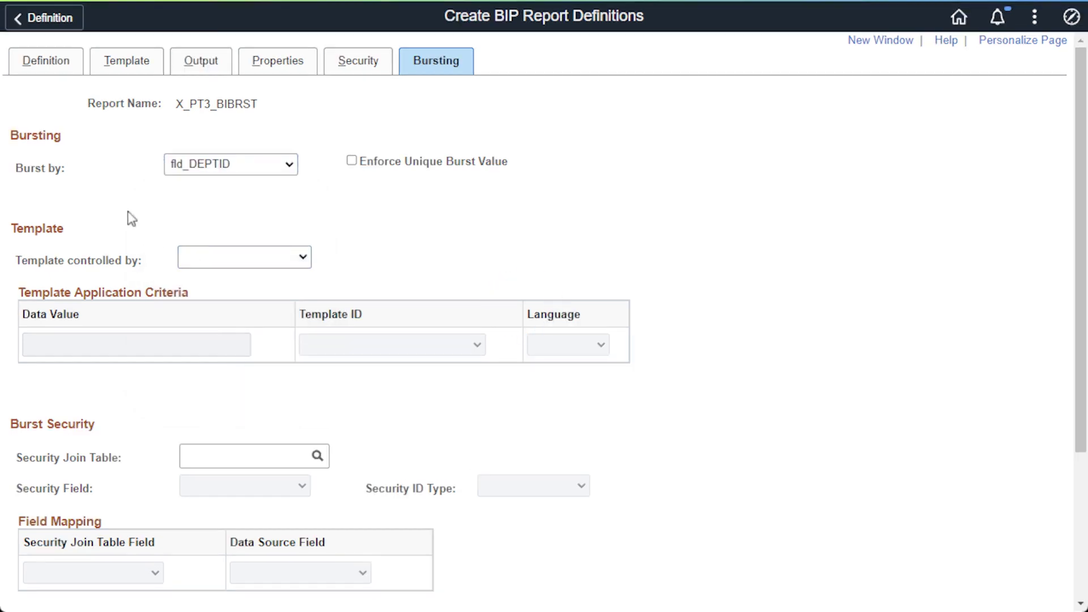
scroll(127, 218, down, 4)
click(32, 582)
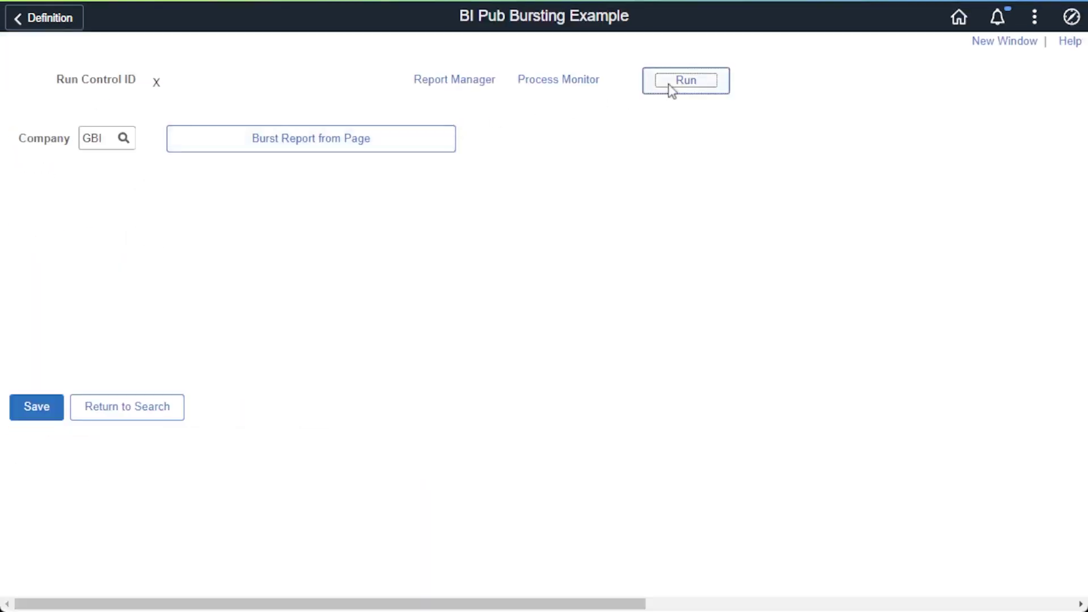
- Submit bursting run 439923, check its status, and list the 11 burst PDFs in Report Manager
click(670, 86)
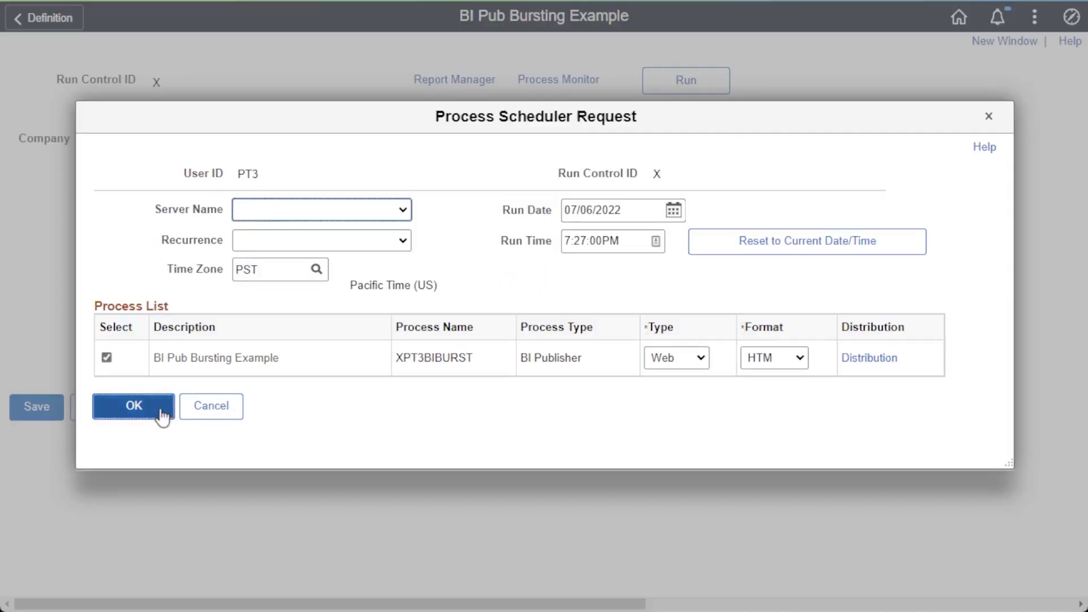
click(161, 417)
click(550, 81)
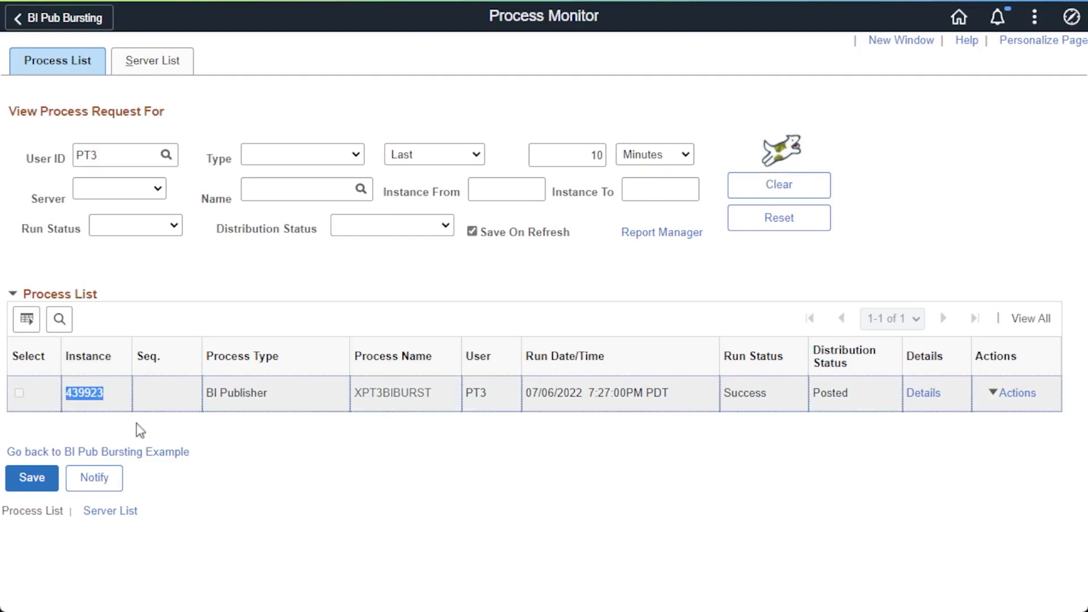
click(177, 452)
key(Tab)
key(Return)
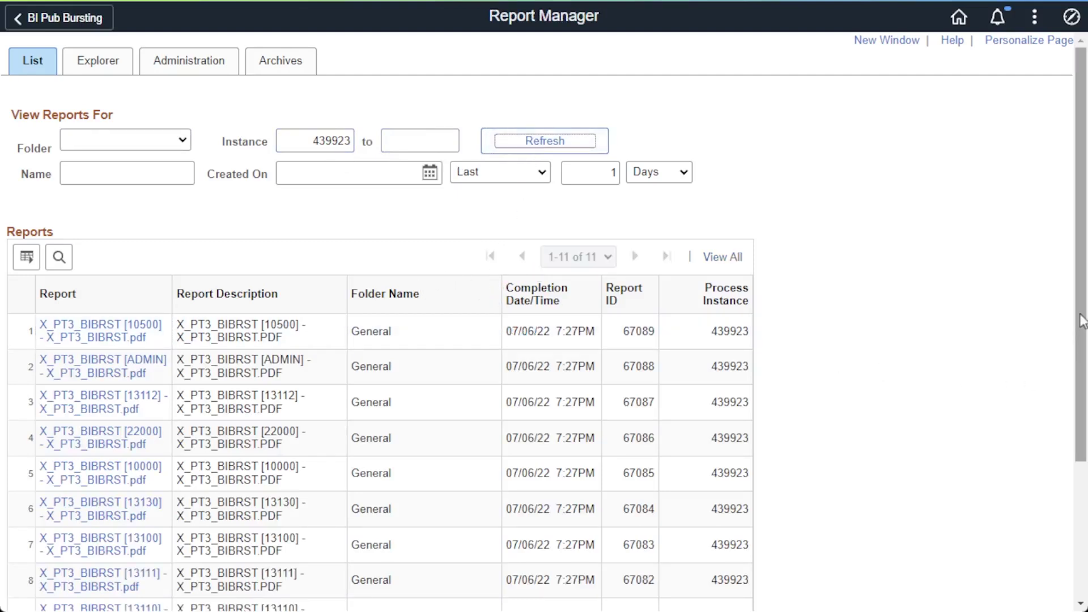
- View the X_PT3_BIBRST [13000] PDF's per-employee pages, then return to the bursting settings
drag(1086, 303, 1084, 391)
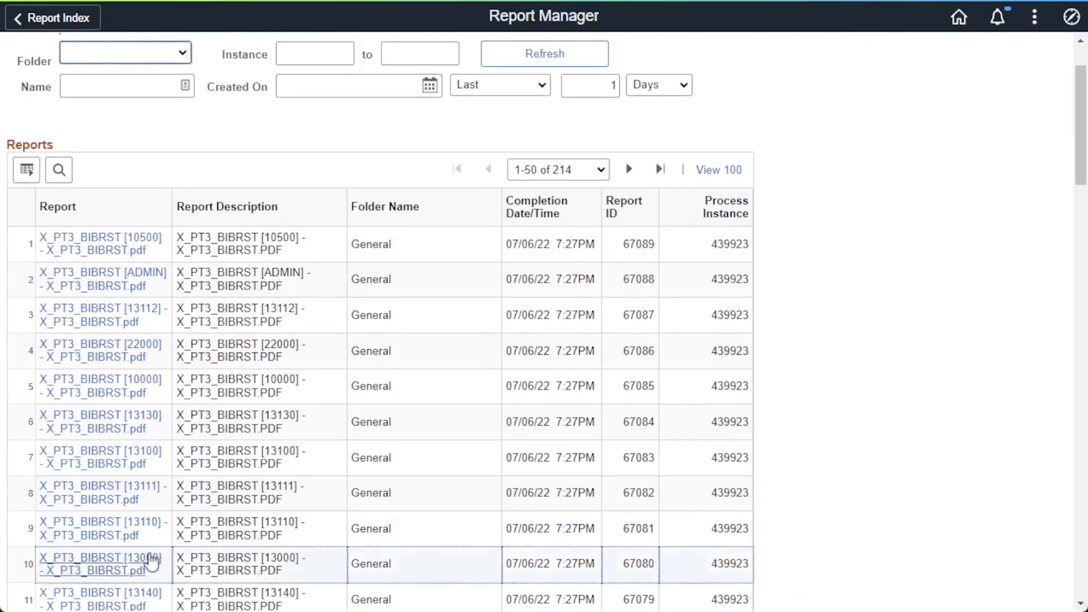
click(146, 560)
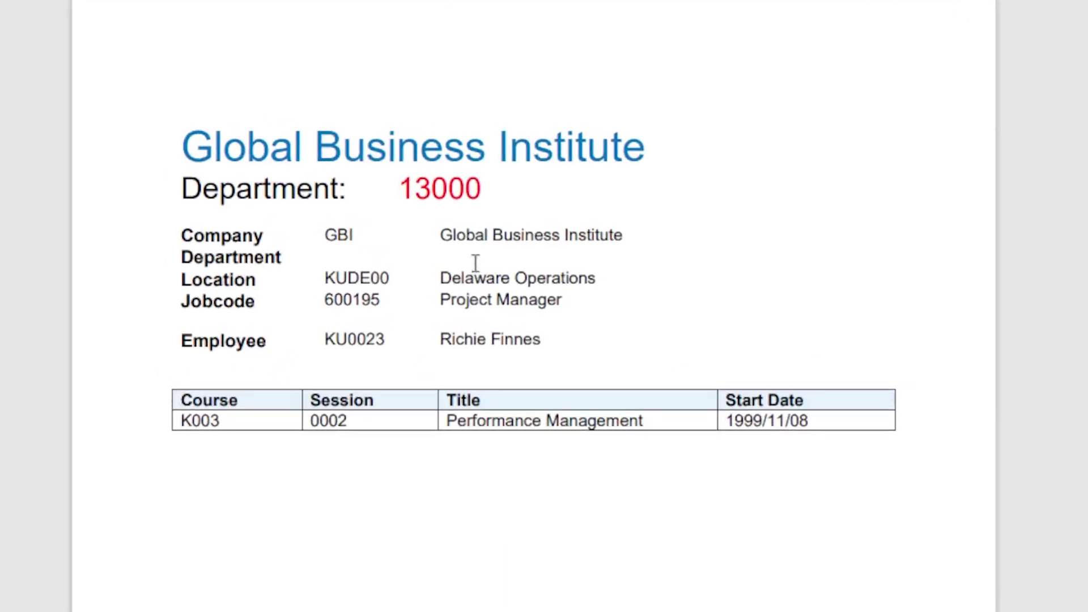
scroll(470, 283, down, 15)
scroll(453, 308, down, 15)
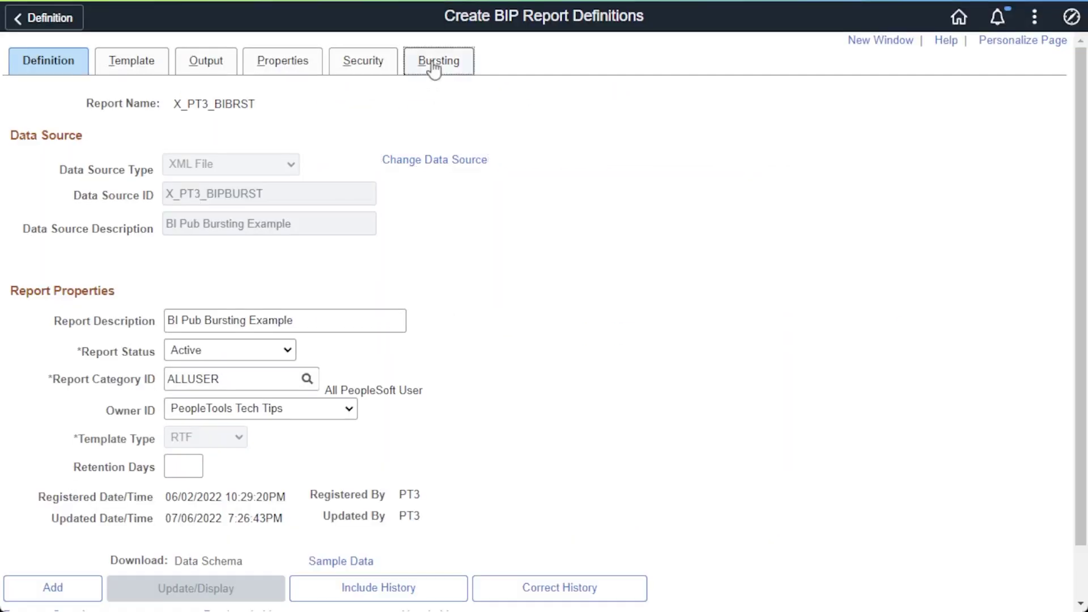
click(434, 68)
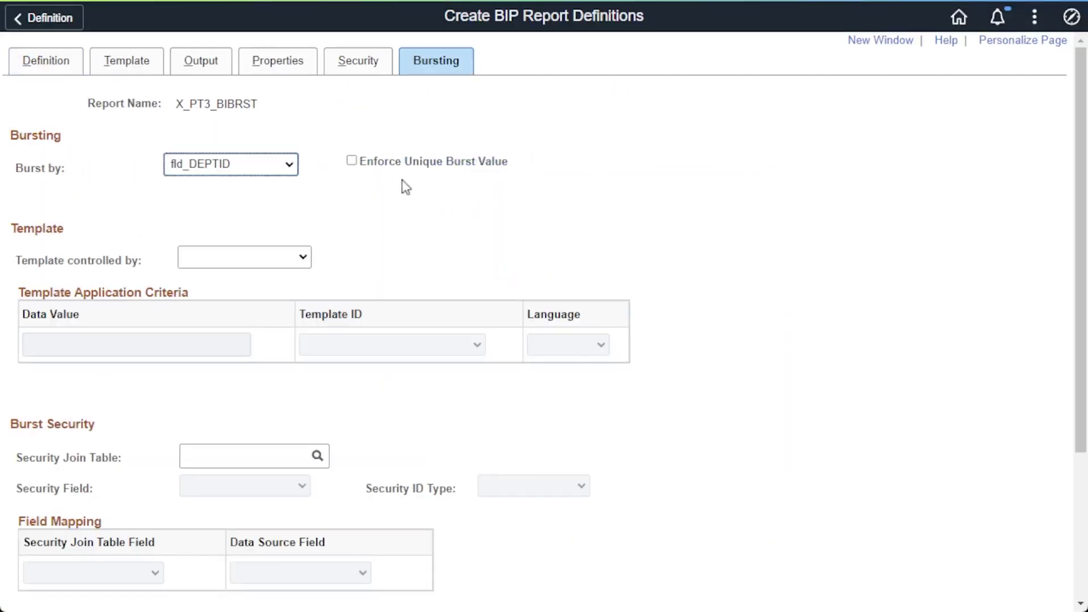
- Point out Enforce Unique Burst Value, then show the DEFAULT template using TrainBurstDef.rtf
drag(342, 168, 591, 179)
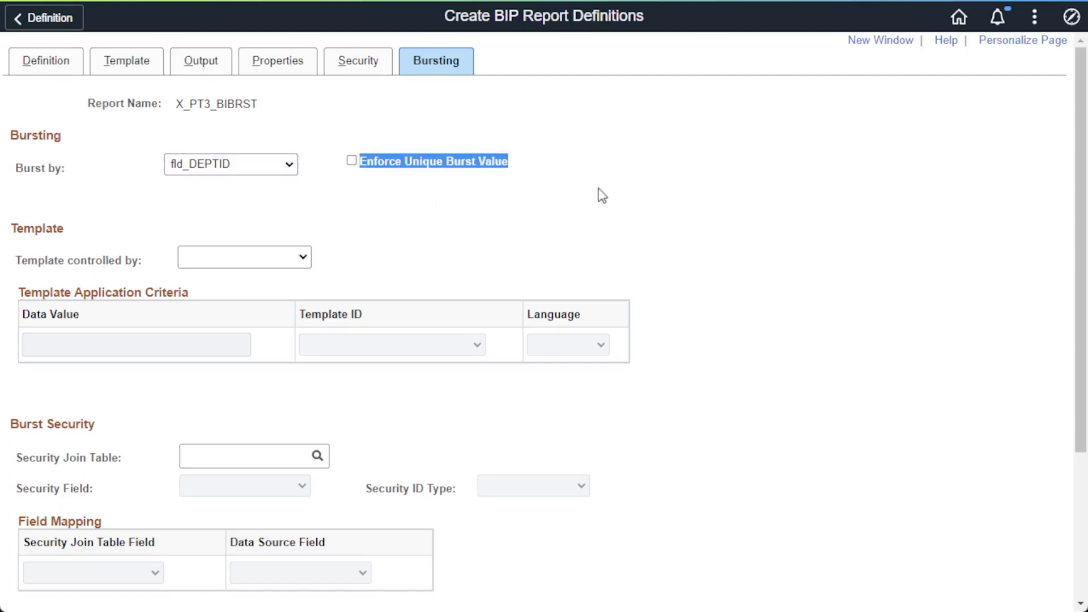
click(618, 221)
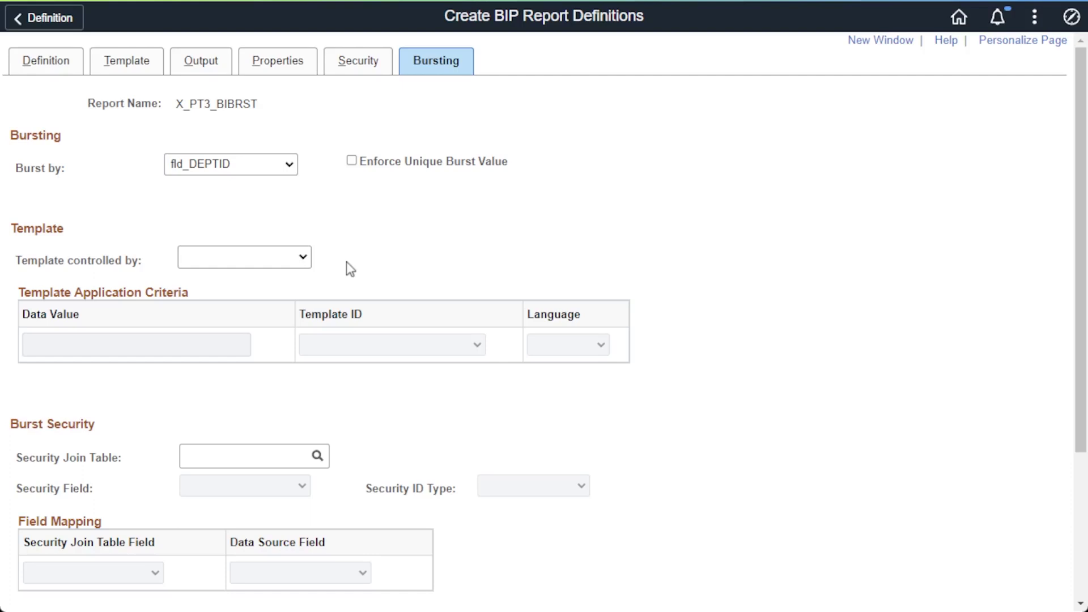
click(125, 61)
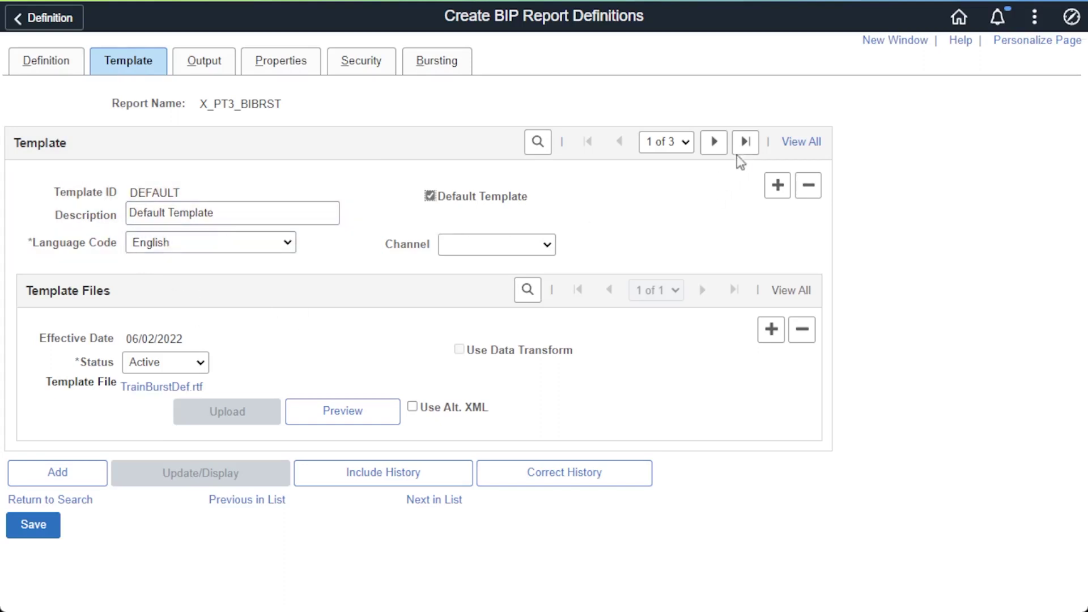
- Step through templates X_PT3_BIBRST_ACC and X_PT3_BIBRST_HR, then back to X_PT3_BIBRST_ACC
click(715, 142)
click(715, 141)
click(619, 142)
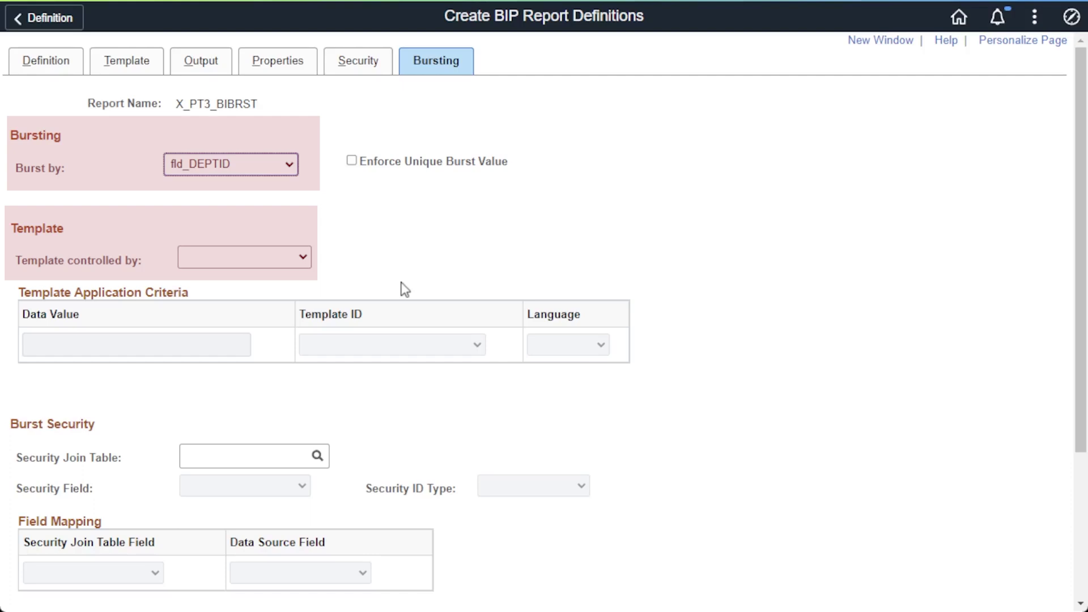
- Set Burst by to fld_EMPLID and Template controlled by to fld_DEPTID
click(288, 165)
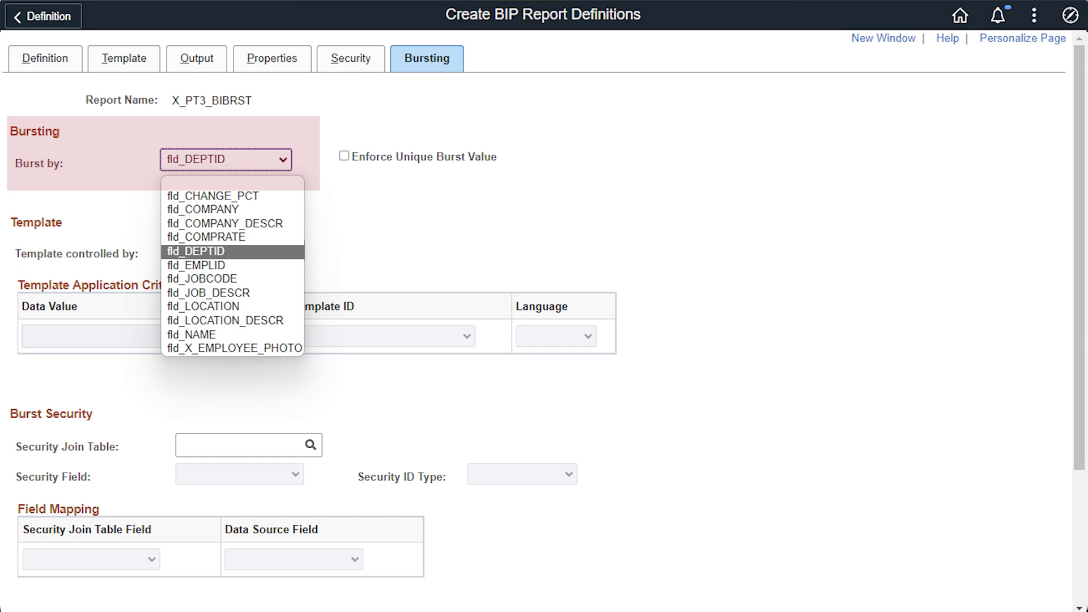
click(268, 265)
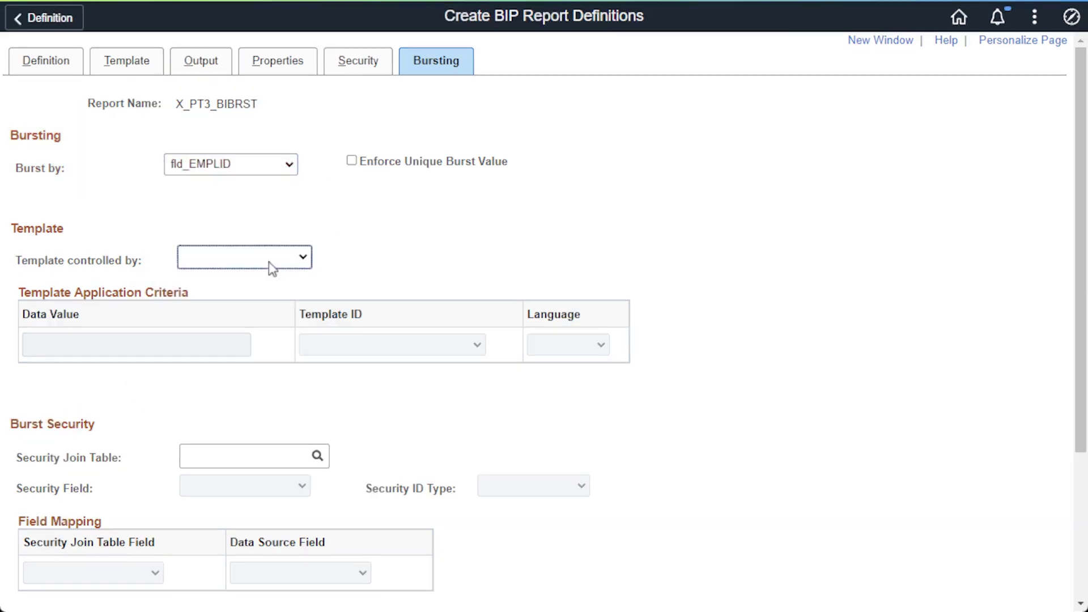
click(271, 262)
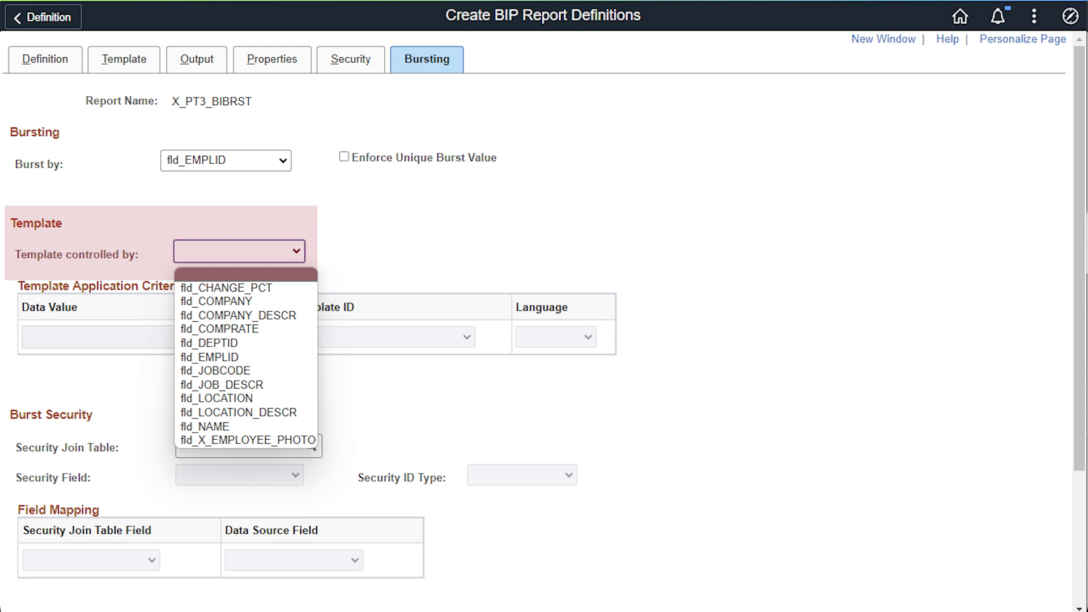
click(218, 343)
- Map department 10000 to X_PT3_BIBRST_HR and 13110 to X_PT3_BIBRST_ACC, then save
click(167, 337)
text(10000)
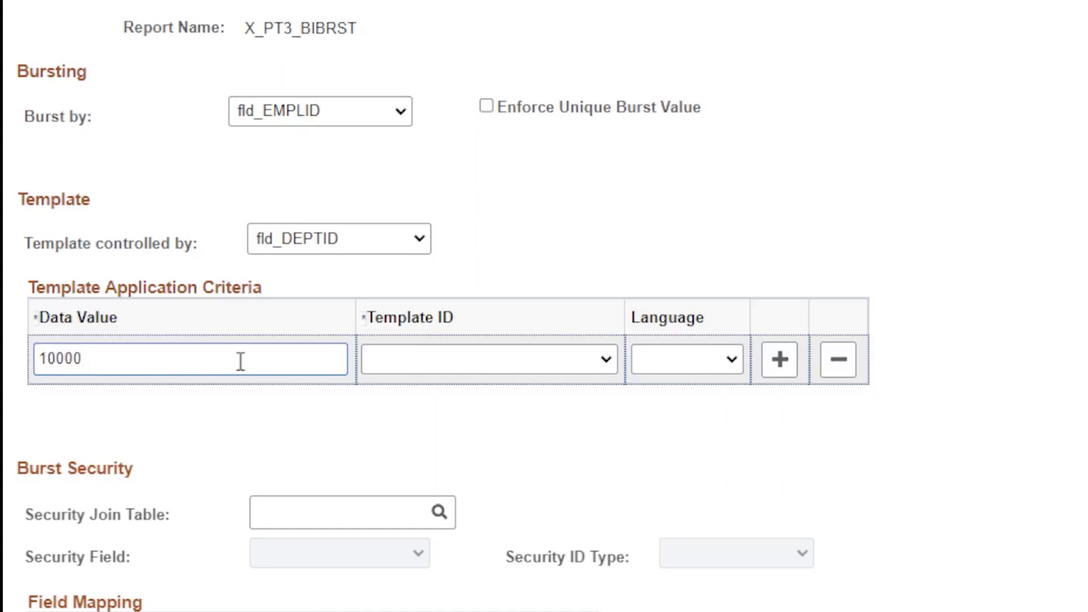
key(Tab)
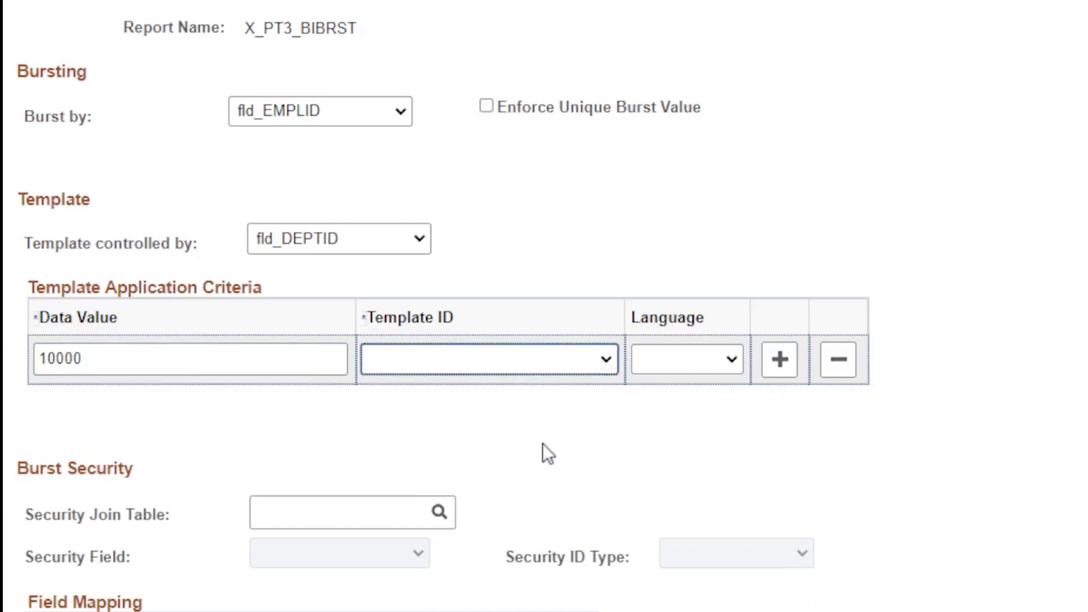
key(Down)
click(779, 359)
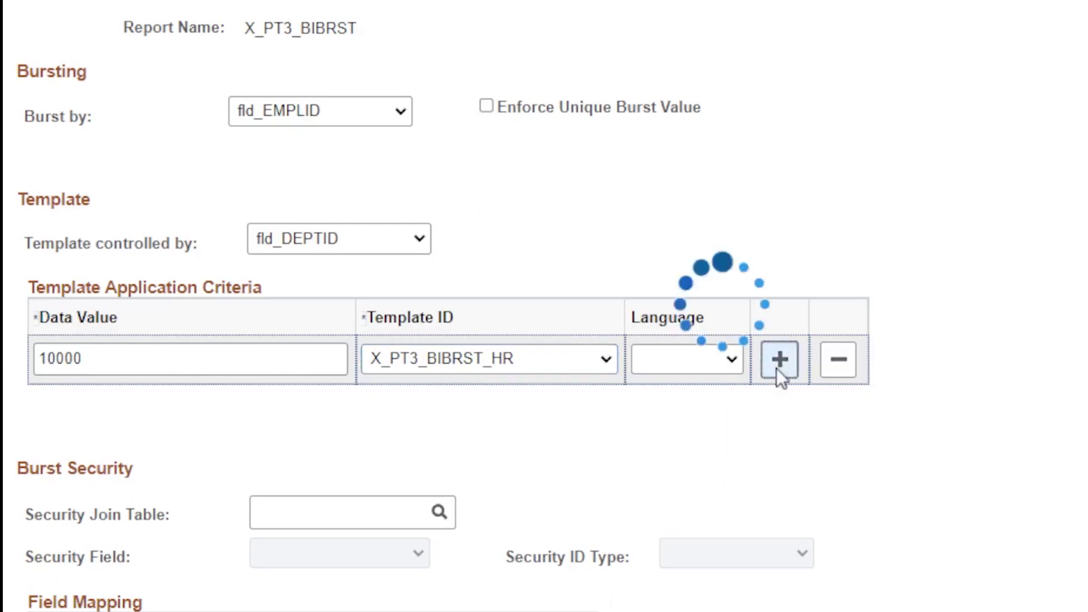
text(13110)
key(Tab)
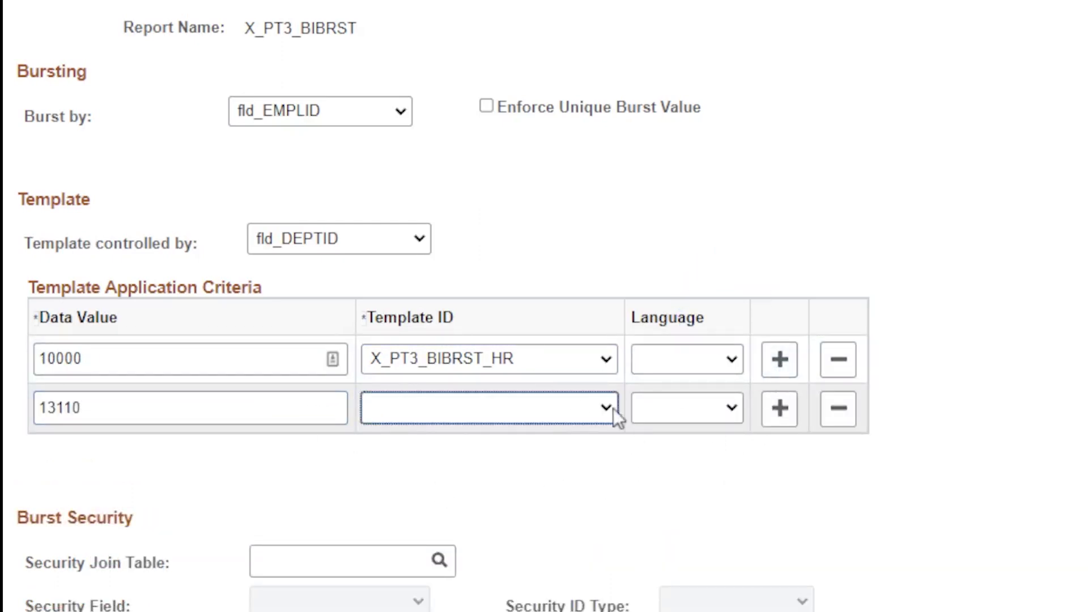
key(Down)
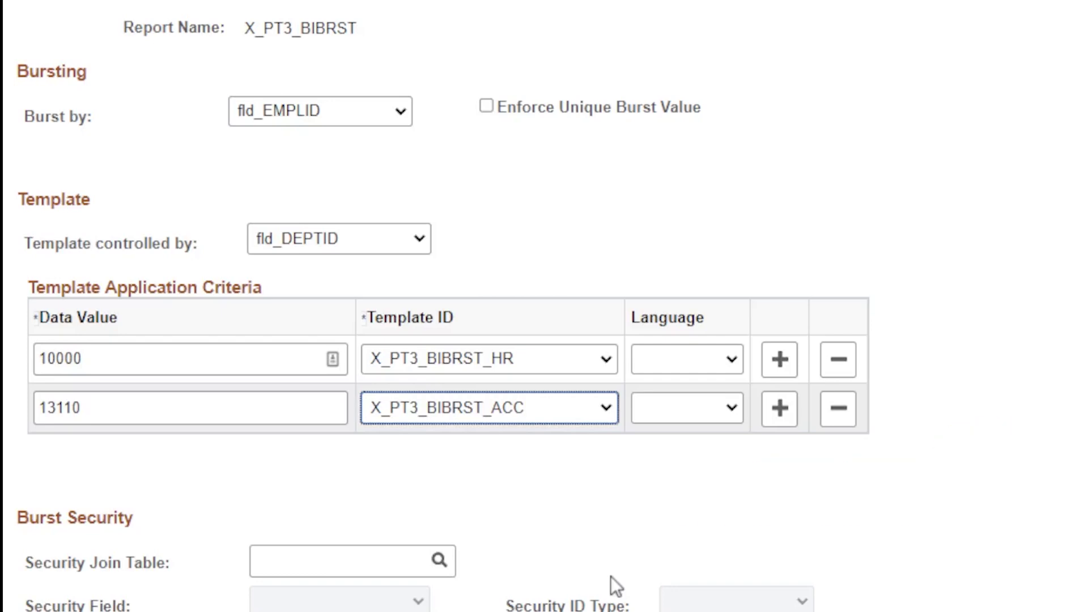
scroll(610, 575, down, 5)
click(42, 582)
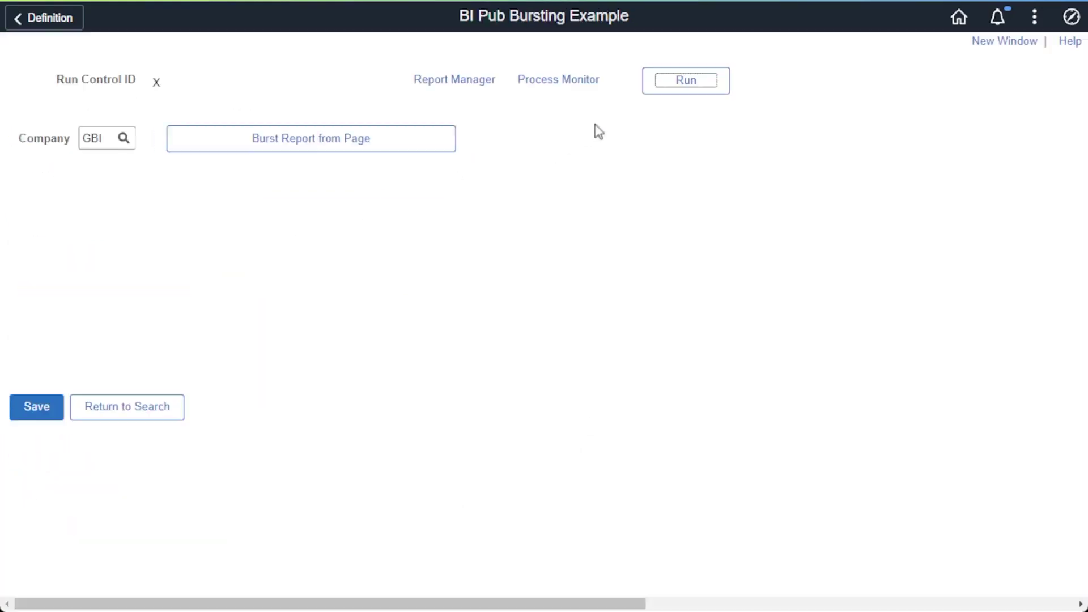
- Run the bursting report, filter Report Manager to instance 439924, and open one employee's report
click(675, 89)
click(134, 406)
click(462, 82)
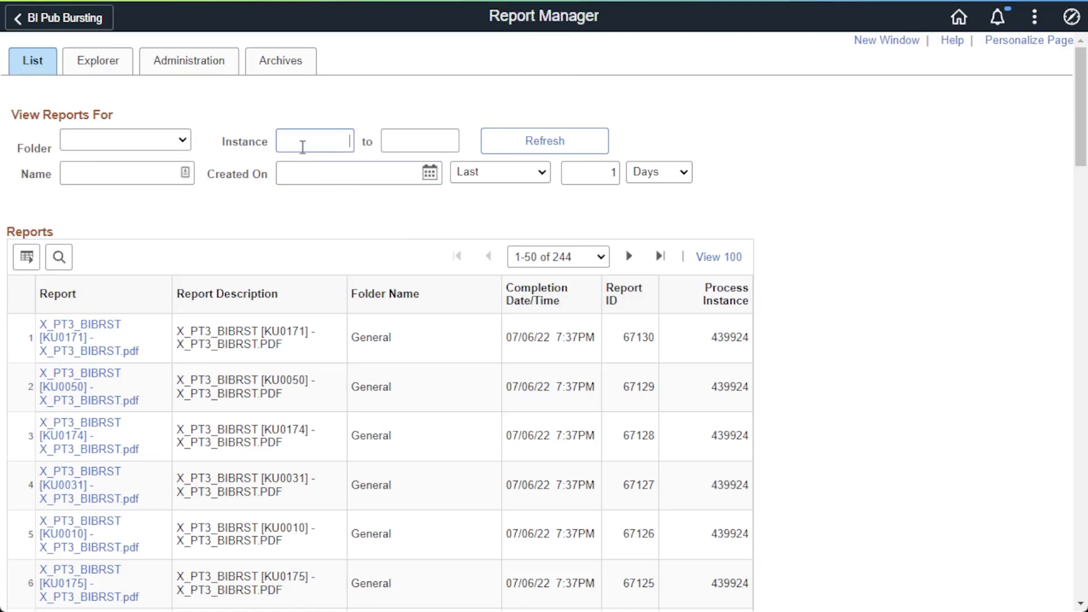
click(301, 145)
text(439924)
click(517, 150)
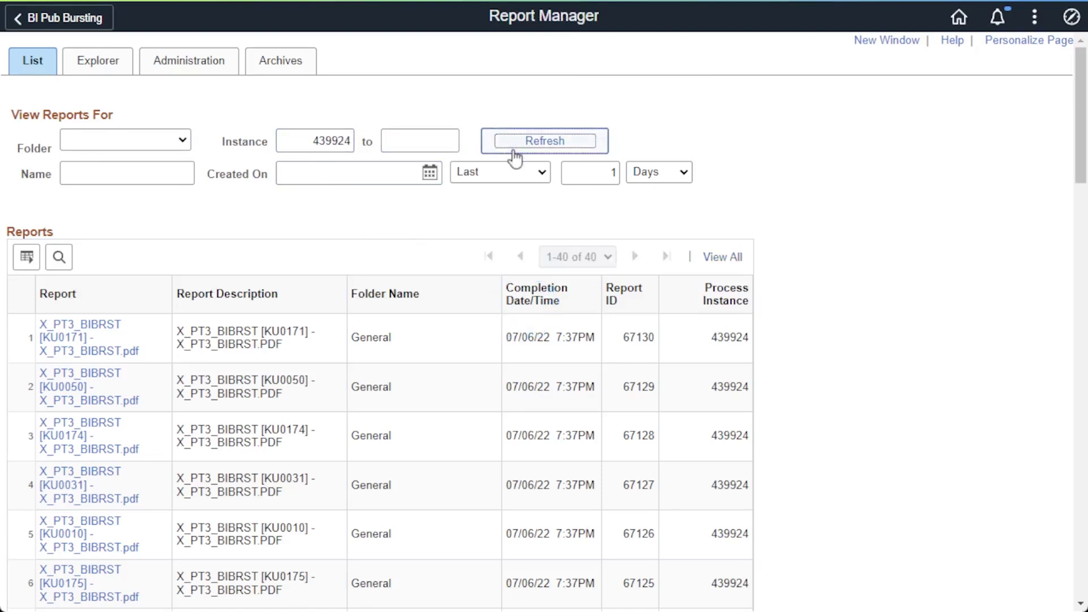
scroll(182, 418, down, 10)
click(55, 491)
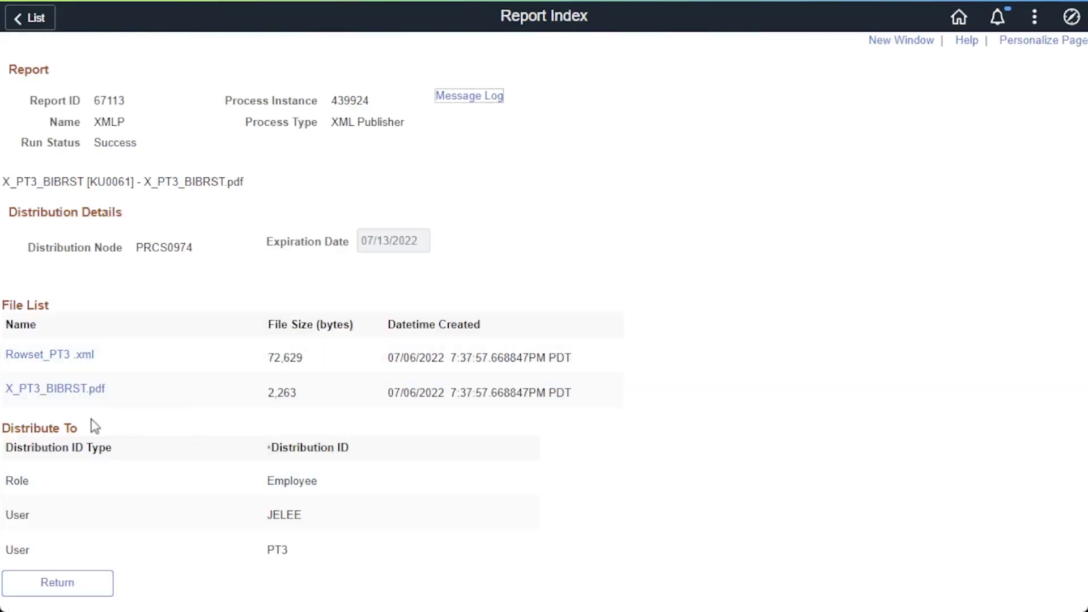
- View two employees' burst X_PT3_BIBRST PDFs to compare their department templates
click(77, 390)
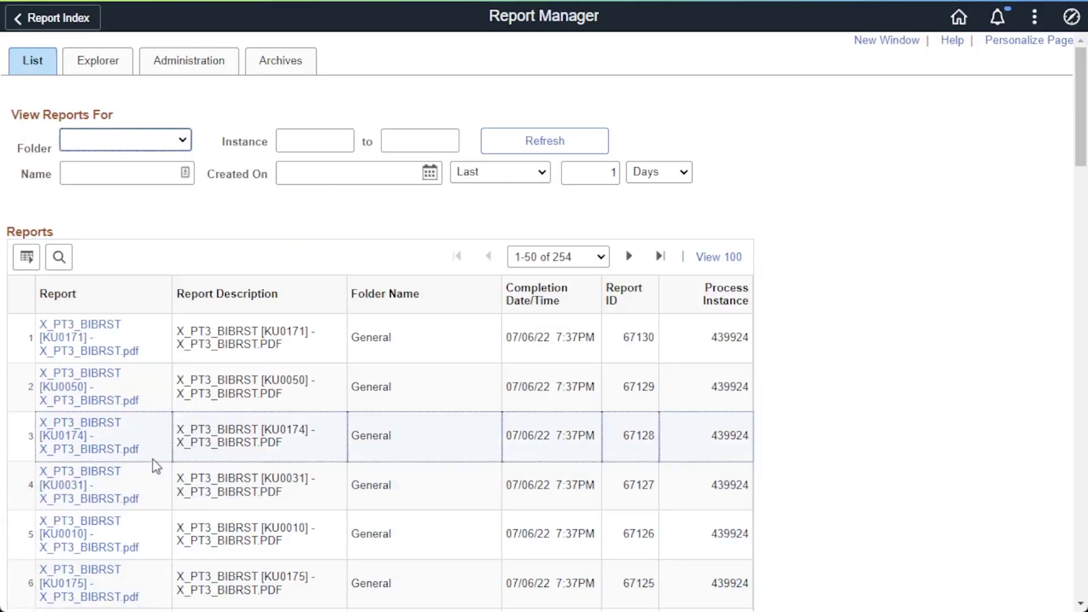
scroll(152, 458, down, 3)
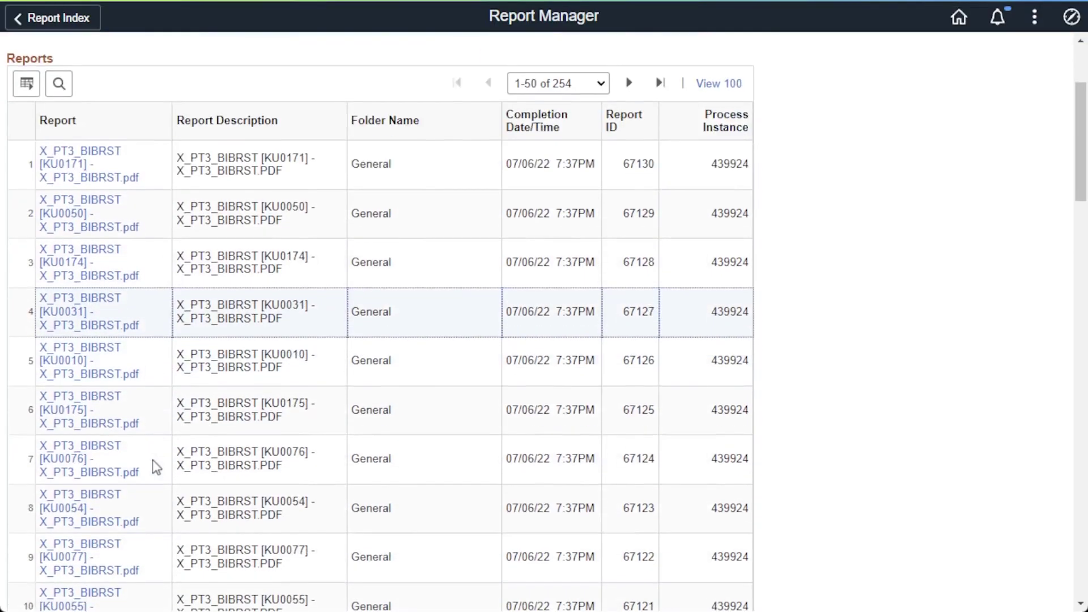
click(52, 367)
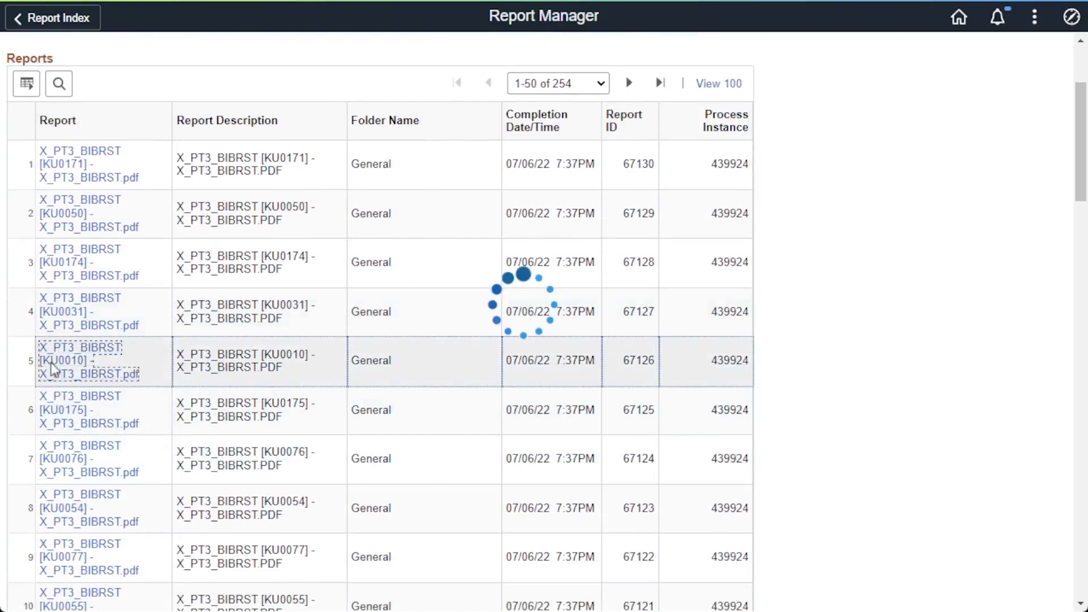
click(78, 391)
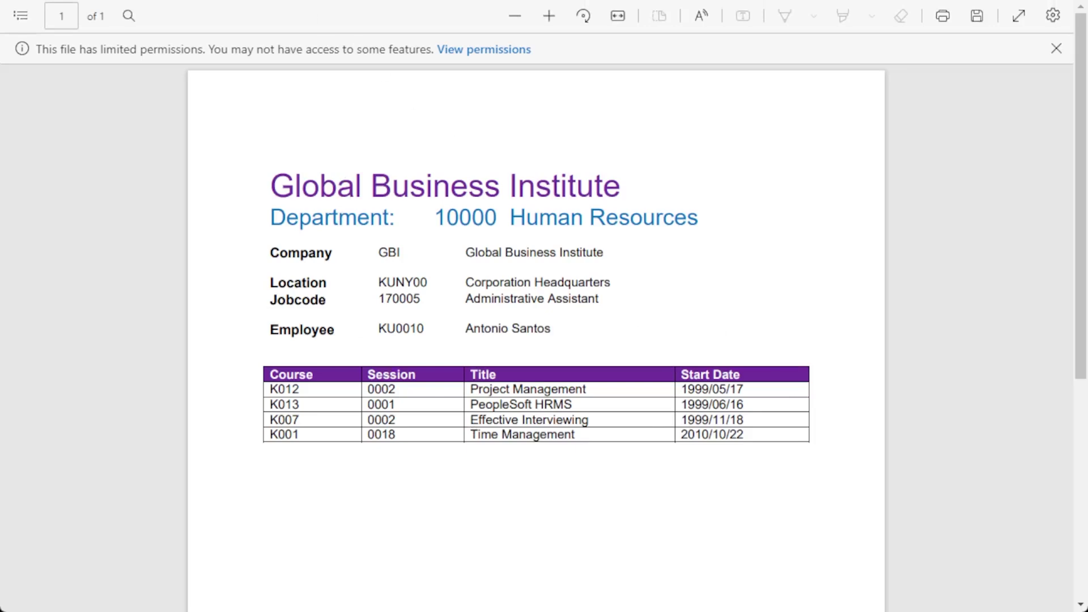
- Return to the instance 439924 report list and view a third employee's PDF
key(ctrl+w)
key(alt+Left)
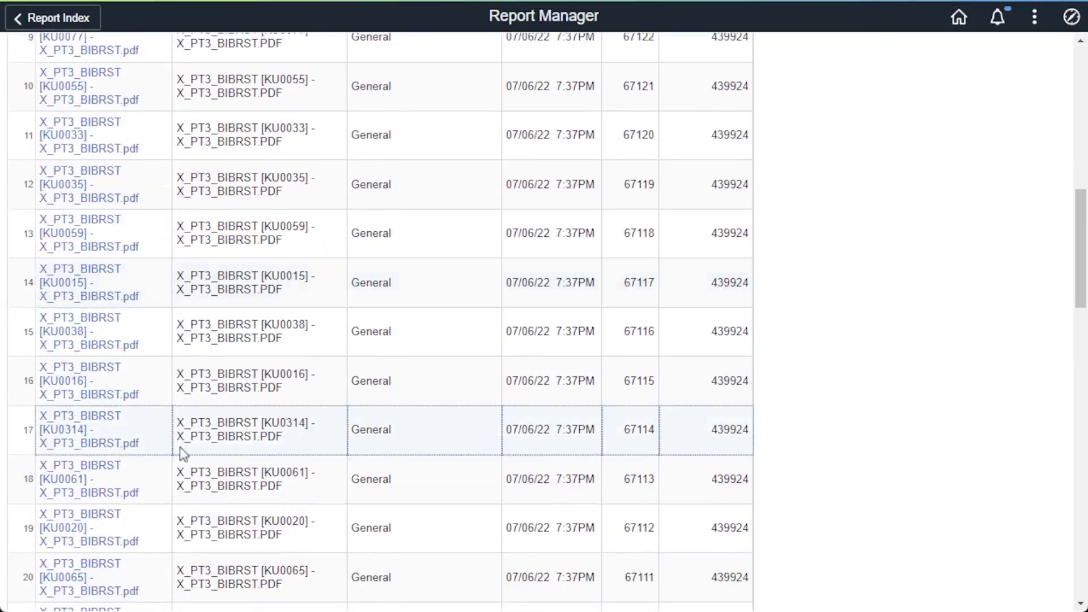
scroll(179, 447, down, 3)
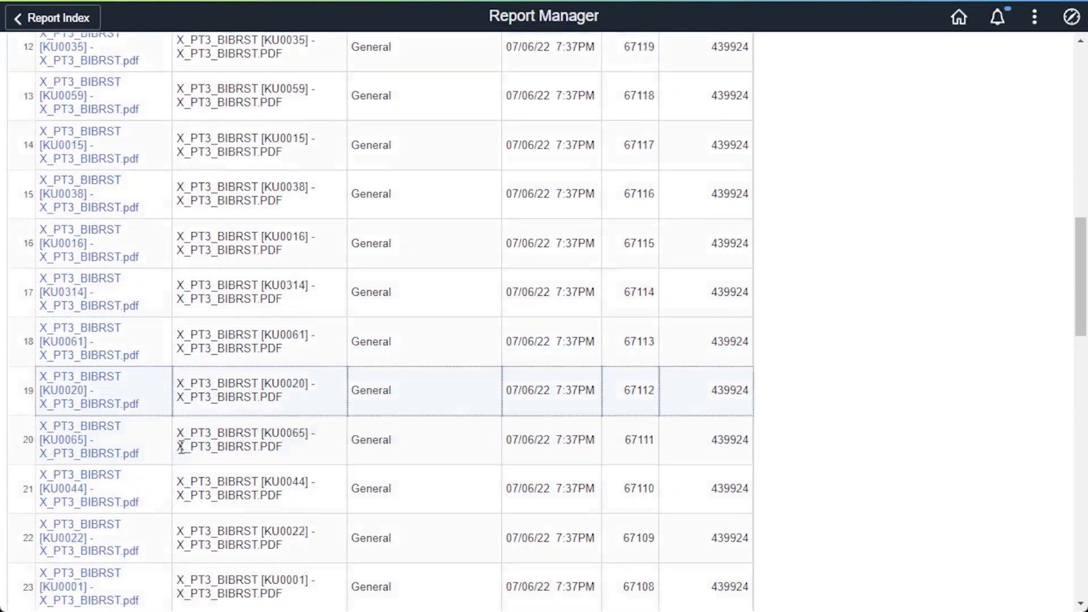
click(71, 453)
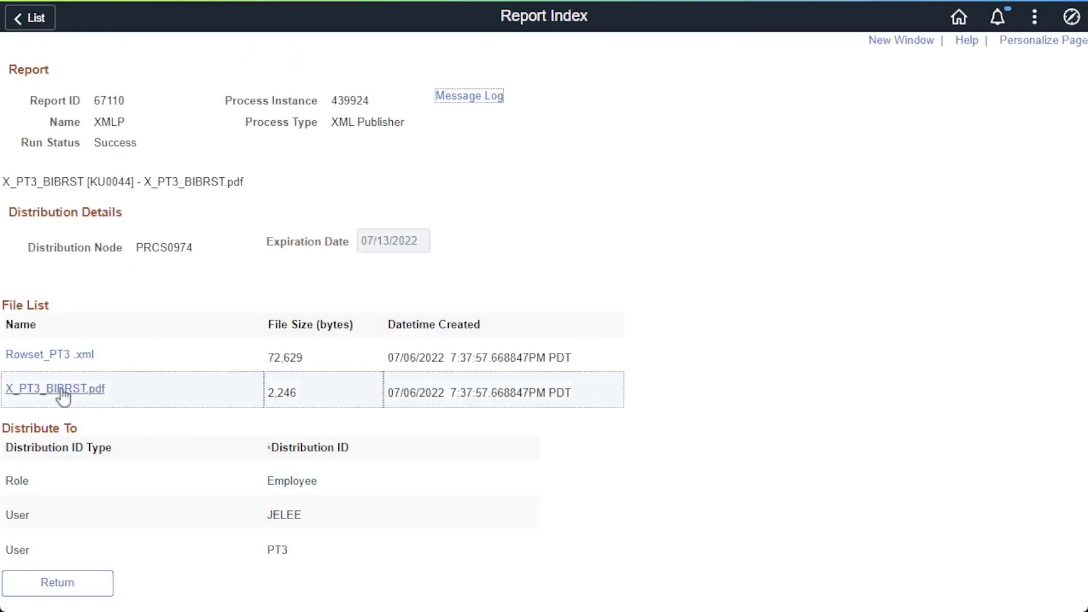
click(31, 390)
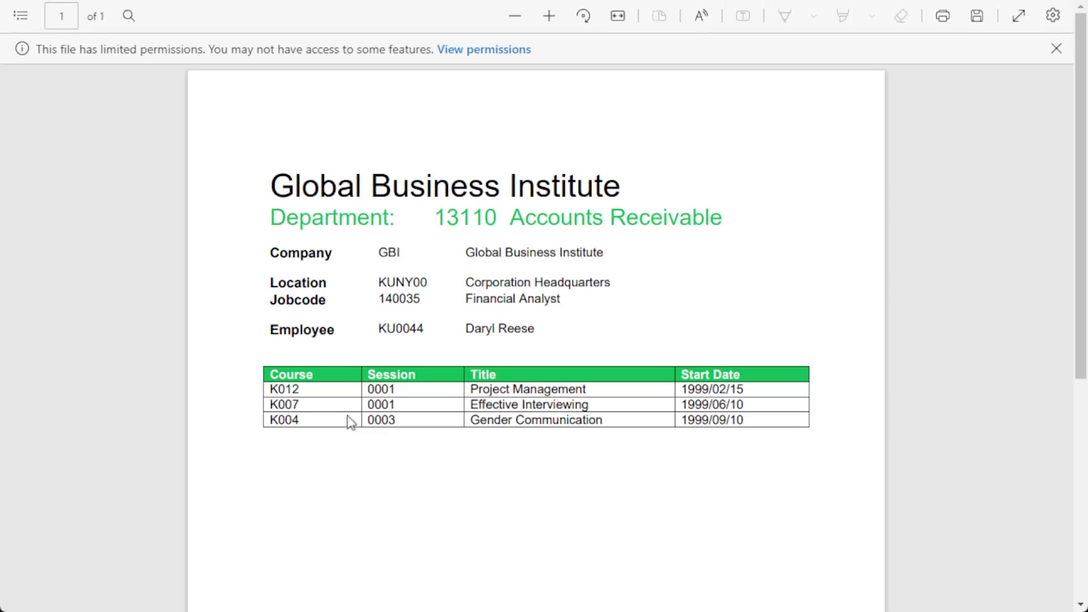